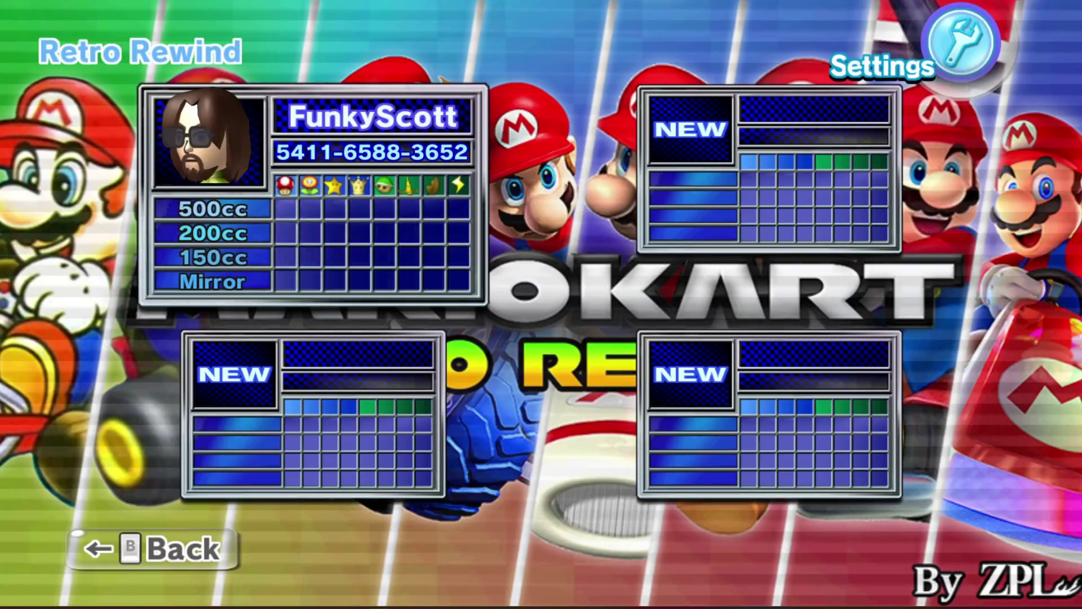
# Step: Open the first saved licence and choose the VS mode in Retro Worldwide
pyautogui.press('Return')
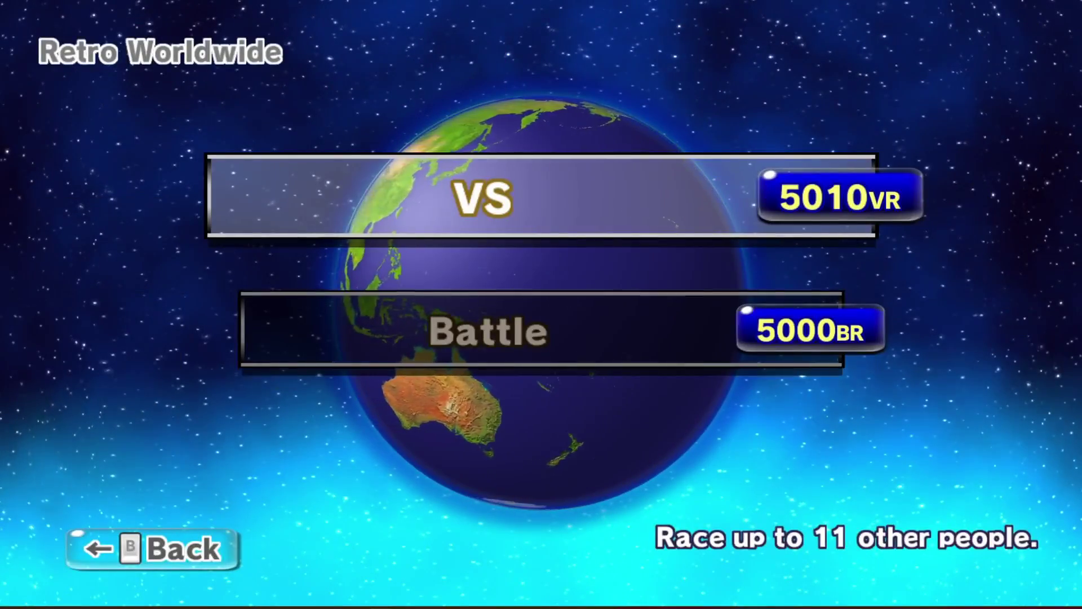
pyautogui.press('Return')
pyautogui.press('Right')
pyautogui.press('Right')
pyautogui.press('Down')
pyautogui.press('Down')
pyautogui.press('Down')
pyautogui.press('Down')
pyautogui.press('Down')
pyautogui.press('Return')
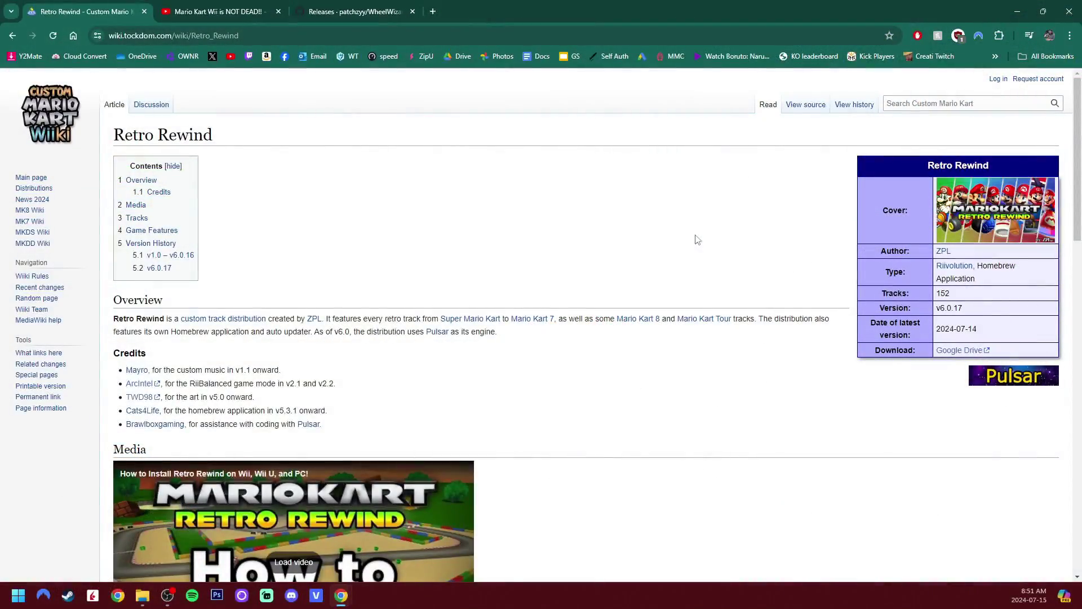
# Step: Download Retro Rewind v6.0.17.zip from Google Drive, then close the Retro Rewind wiki tab and minimise the browser
pyautogui.moveTo(142, 602)
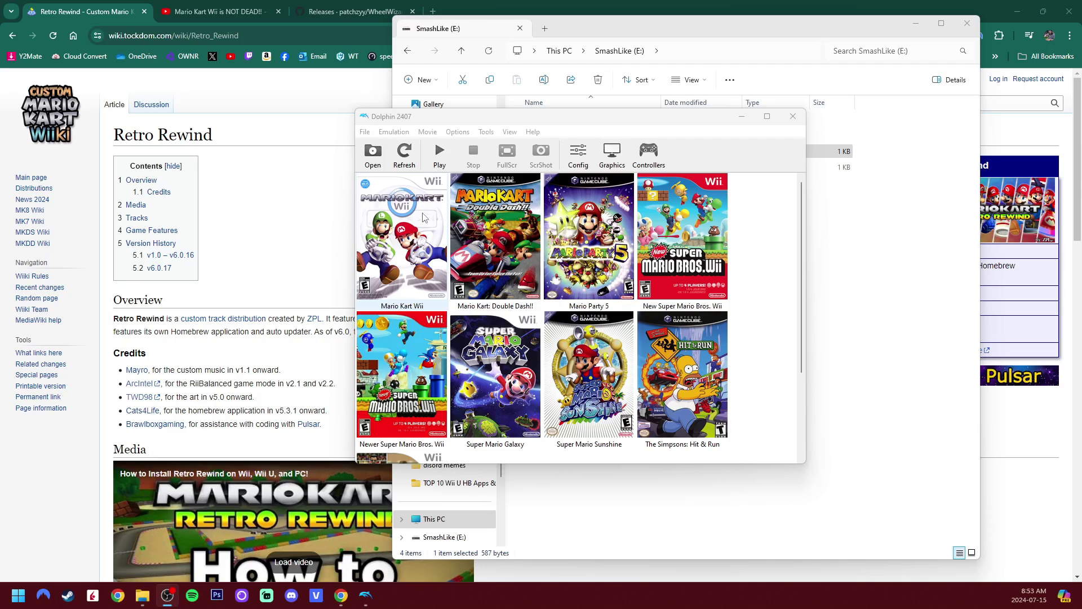
pyautogui.click(647, 9)
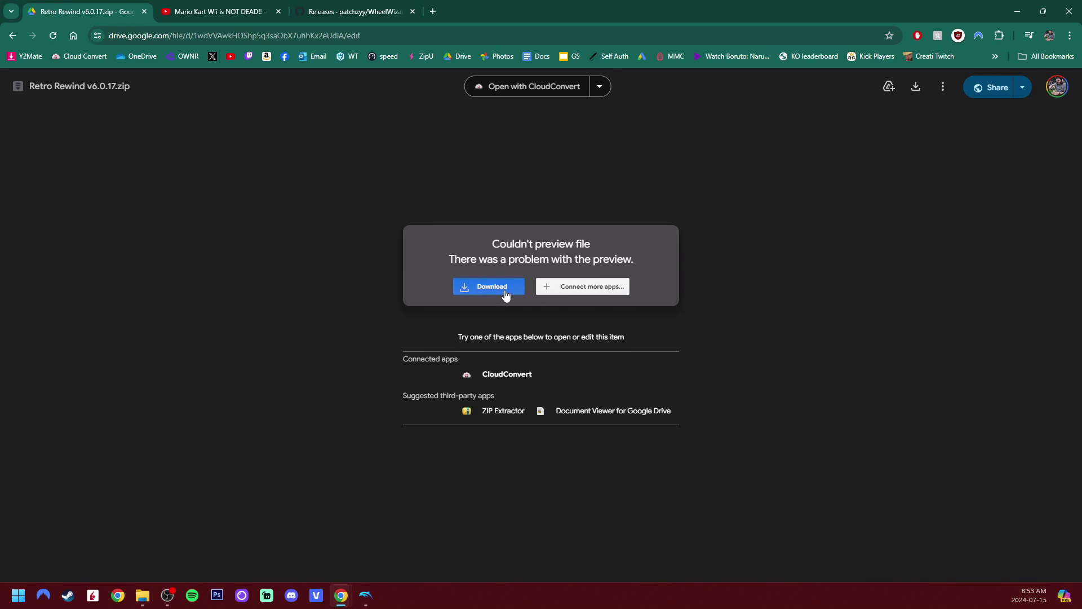
pyautogui.click(505, 290)
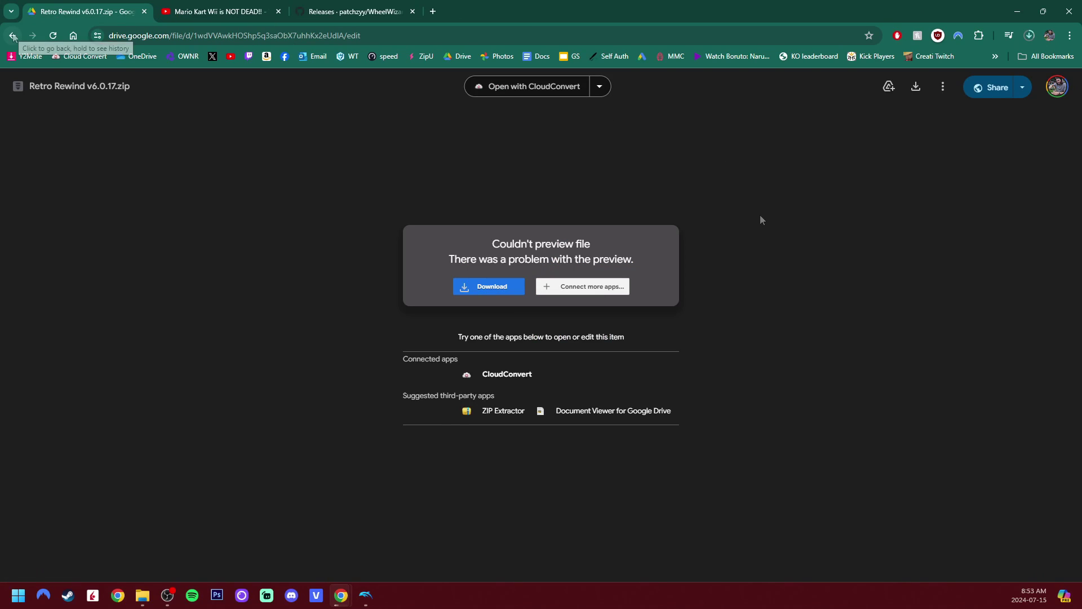
pyautogui.click(12, 35)
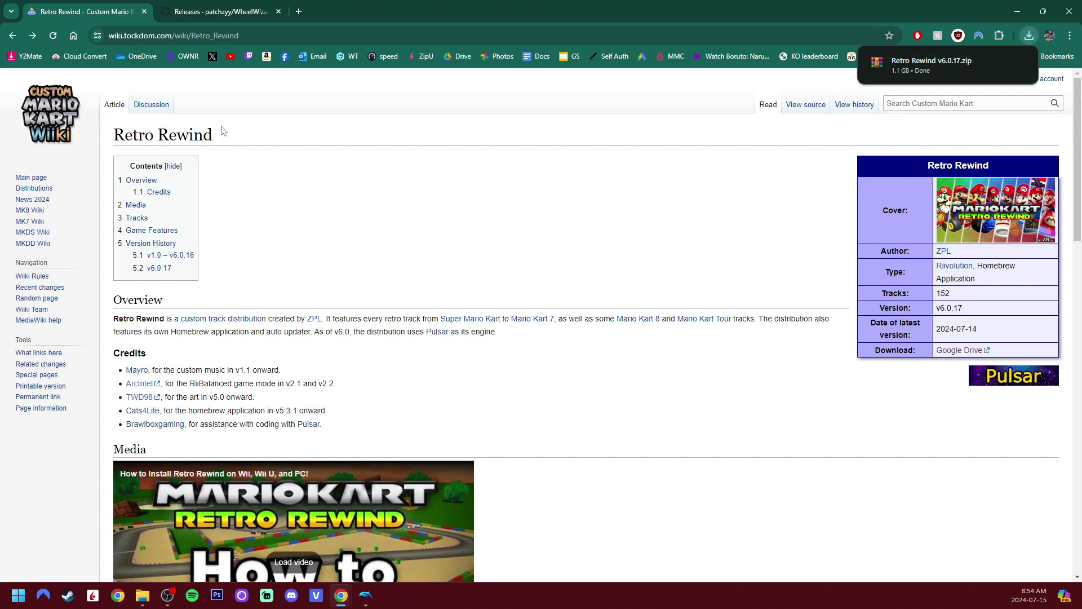
pyautogui.click(145, 11)
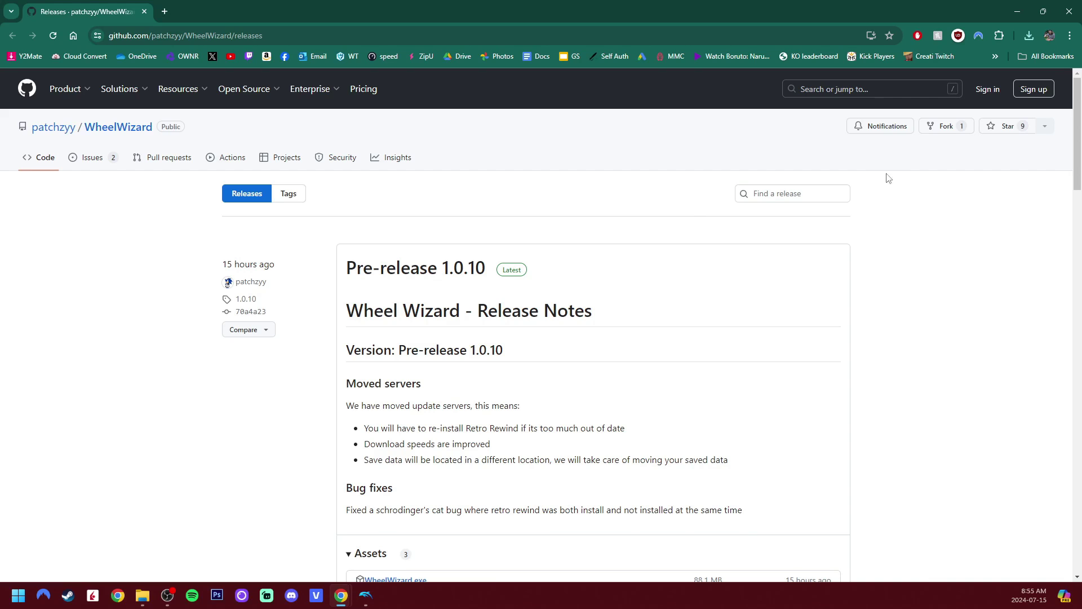
pyautogui.click(1018, 11)
# Step: Open the Retro Rewind v6.0.17 archive from Downloads and select its RetroRewind6 and riivolution folders
pyautogui.moveTo(394, 22); pyautogui.dragTo(277, 22)
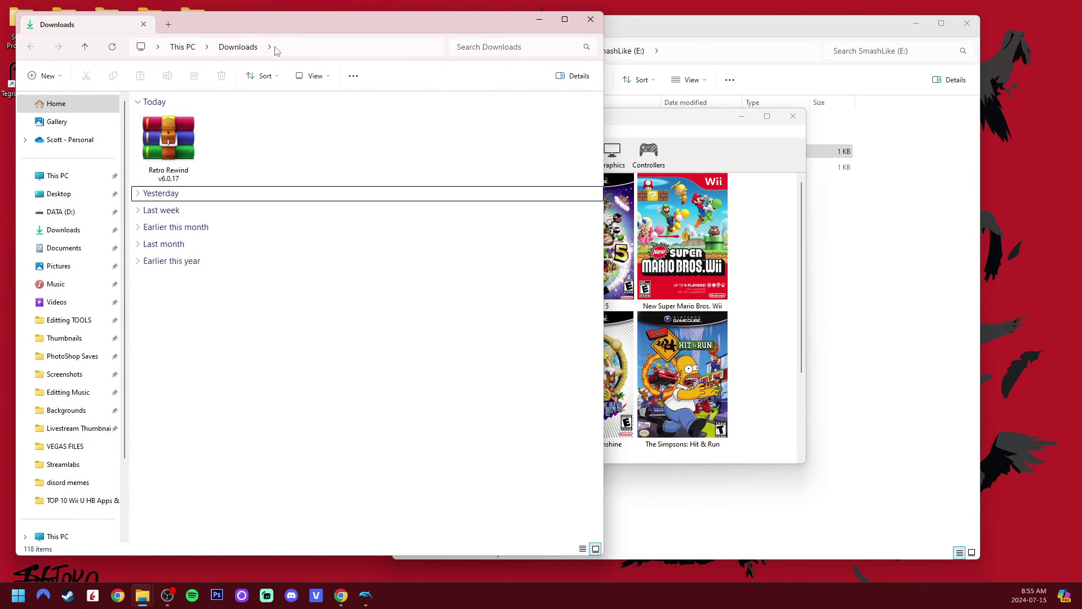
pyautogui.doubleClick(162, 147)
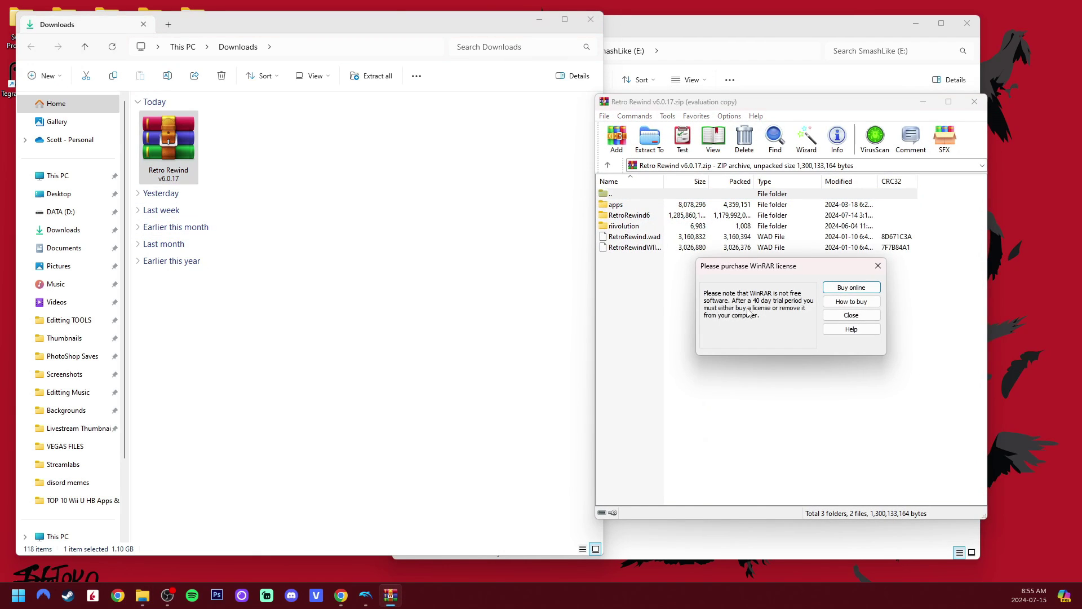
pyautogui.click(849, 315)
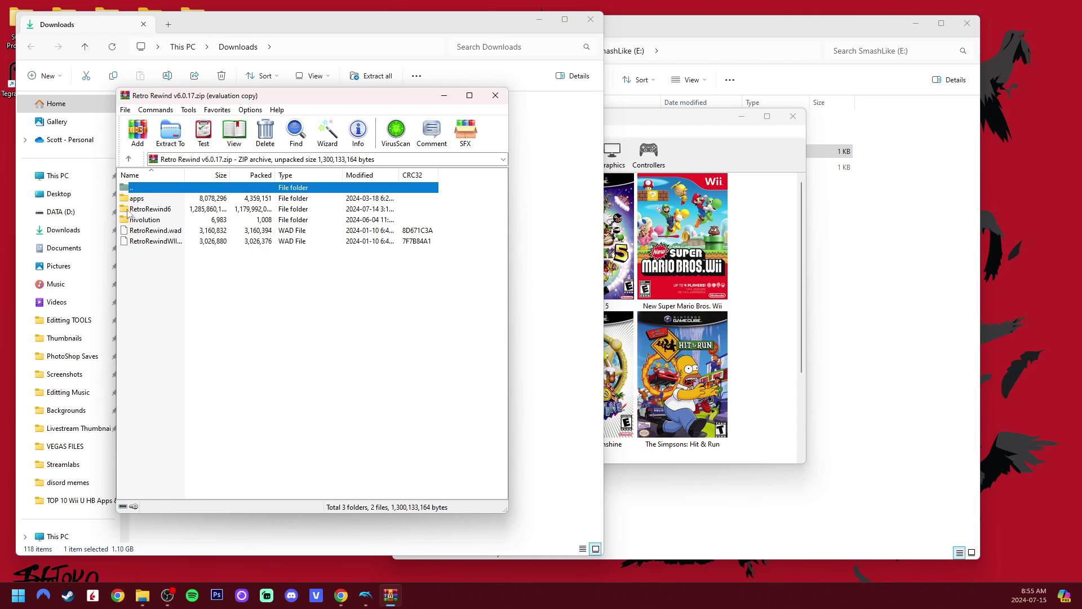
pyautogui.click(164, 210)
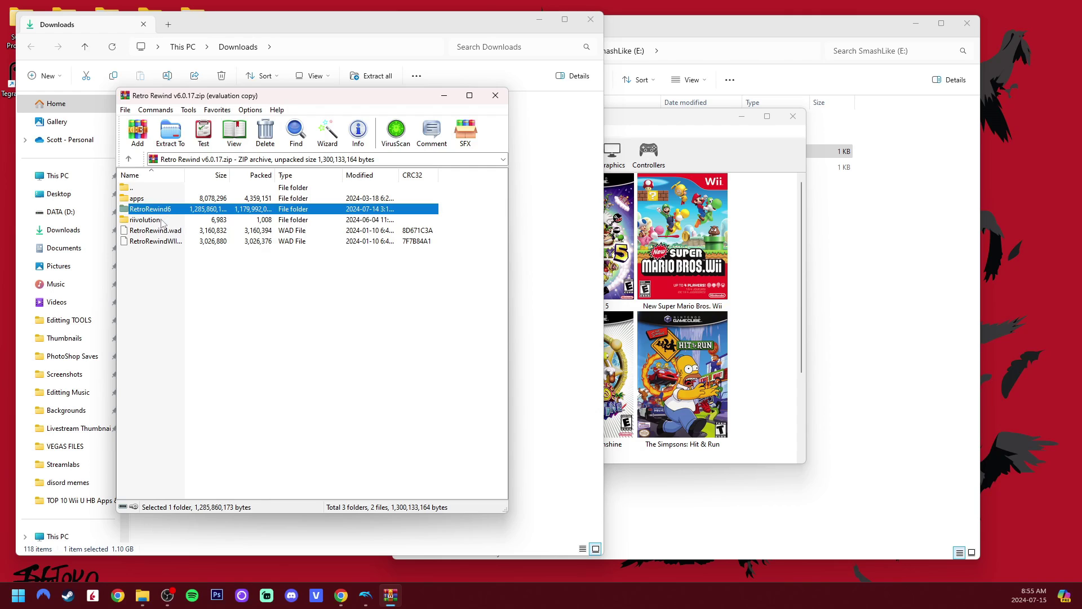
pyautogui.keyDown('shift'); pyautogui.click(158, 221); pyautogui.keyUp('shift')
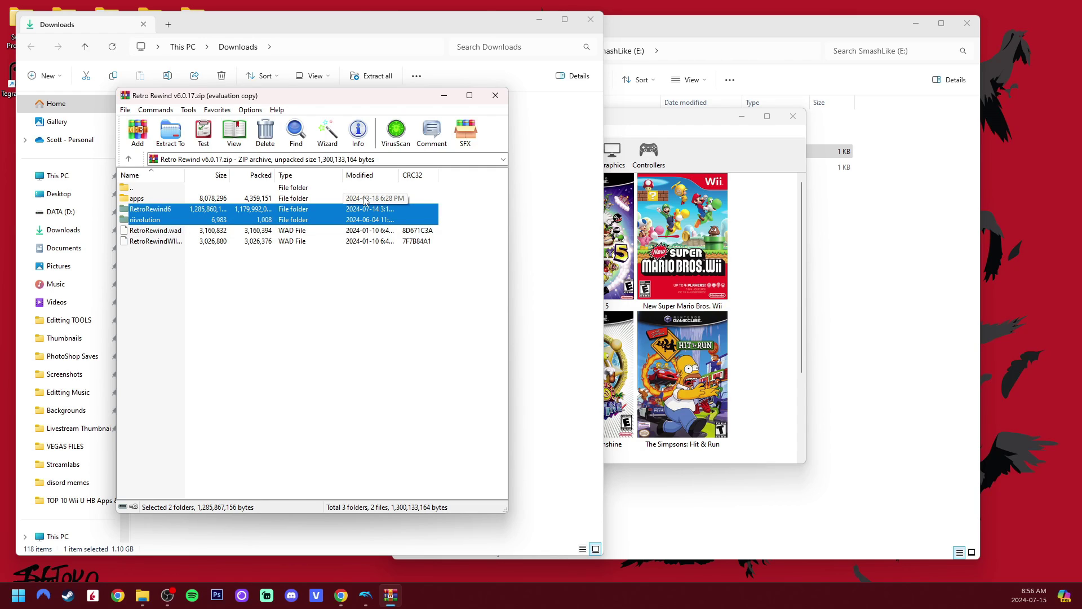
# Step: Create a new folder named Dolphin Mods on the SmashLike (E:) drive
pyautogui.click(679, 36)
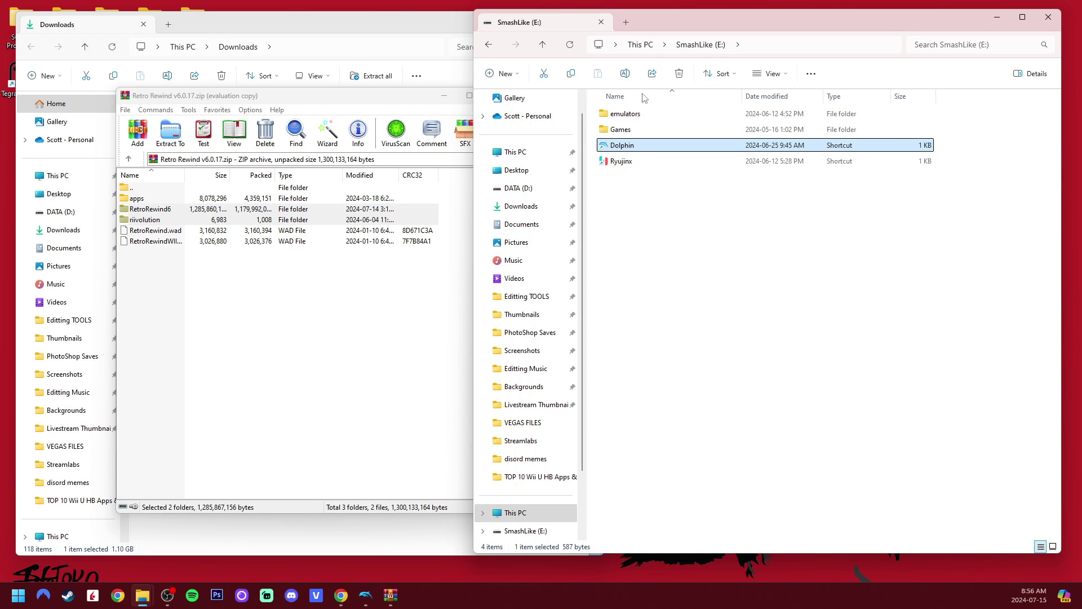
pyautogui.rightClick(637, 218)
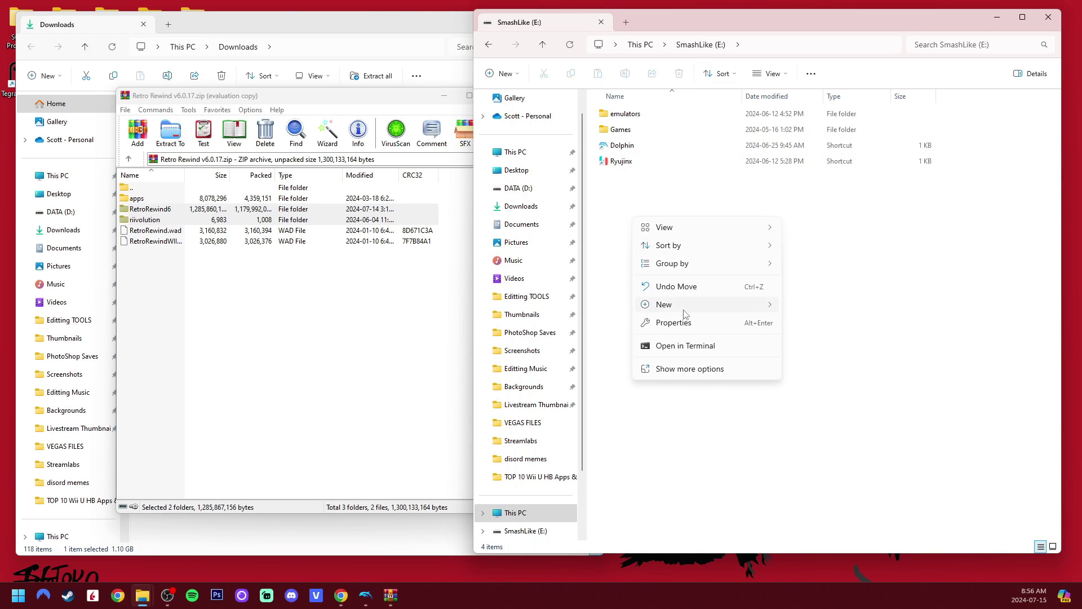
pyautogui.moveTo(685, 309)
pyautogui.click(804, 304)
pyautogui.click(701, 285)
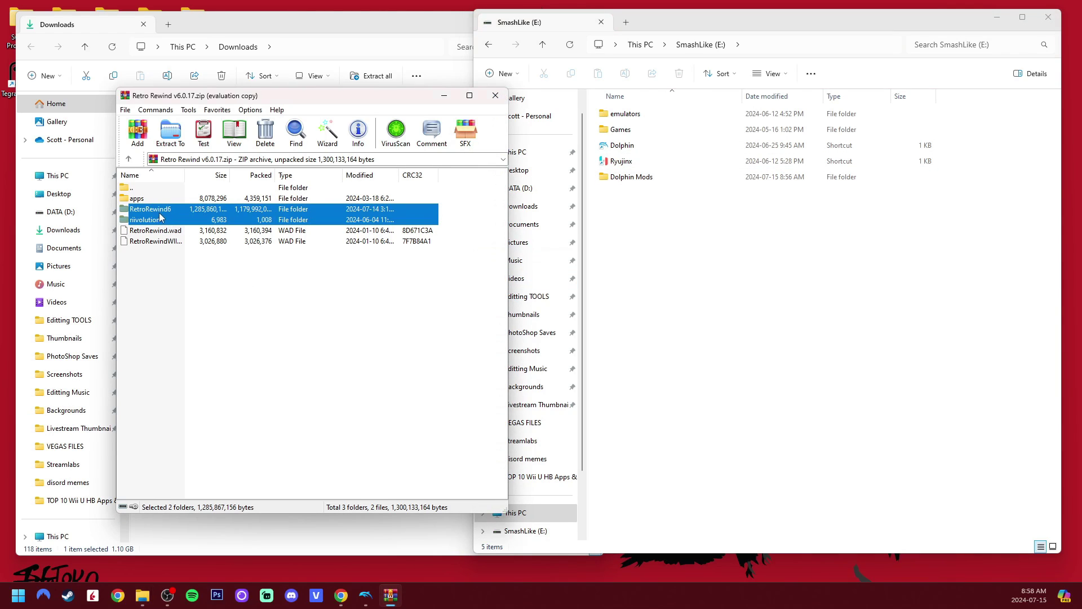
# Step: Extract the selected RetroRewind6 and riivolution folders into Dolphin Mods and check that folder's contents
pyautogui.moveTo(157, 218); pyautogui.dragTo(634, 178)
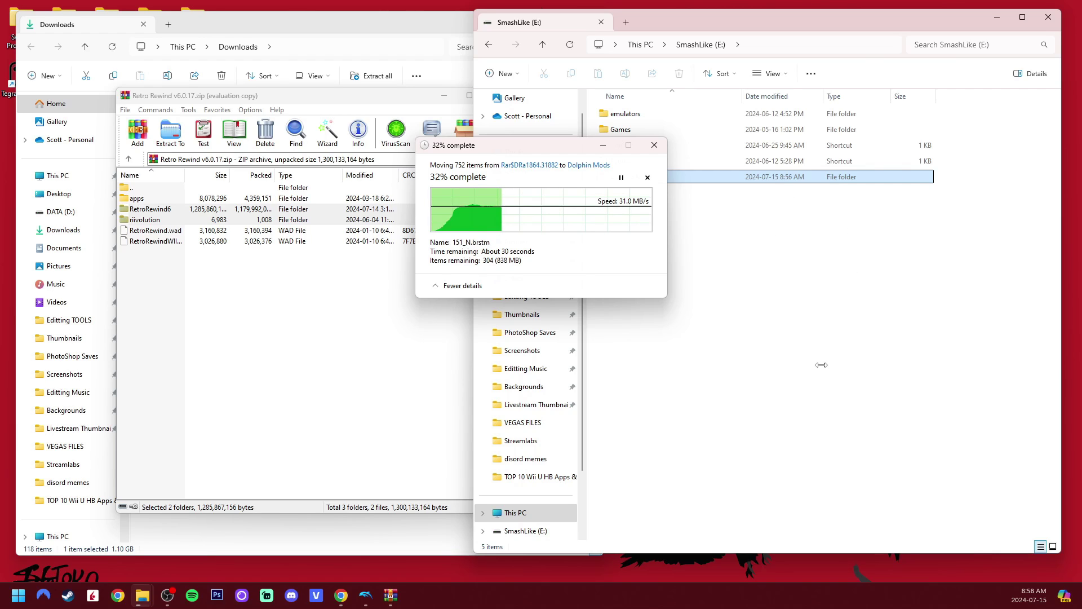
pyautogui.doubleClick(645, 176)
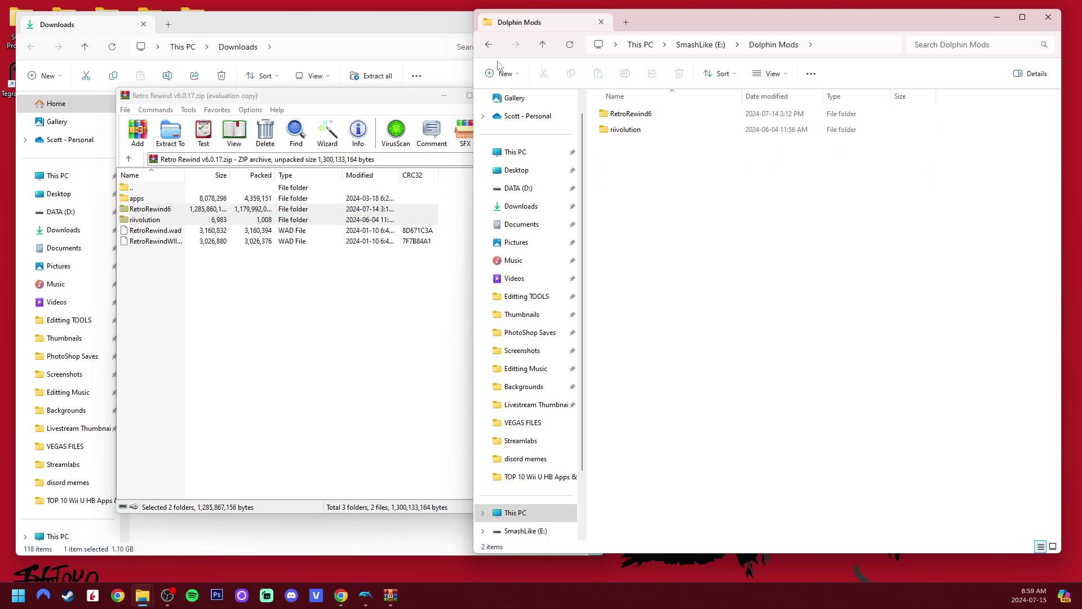
pyautogui.click(488, 45)
# Step: Close the archive, delete the Retro Rewind v6.0.17 zip from Downloads, and close the Downloads window
pyautogui.click(420, 102)
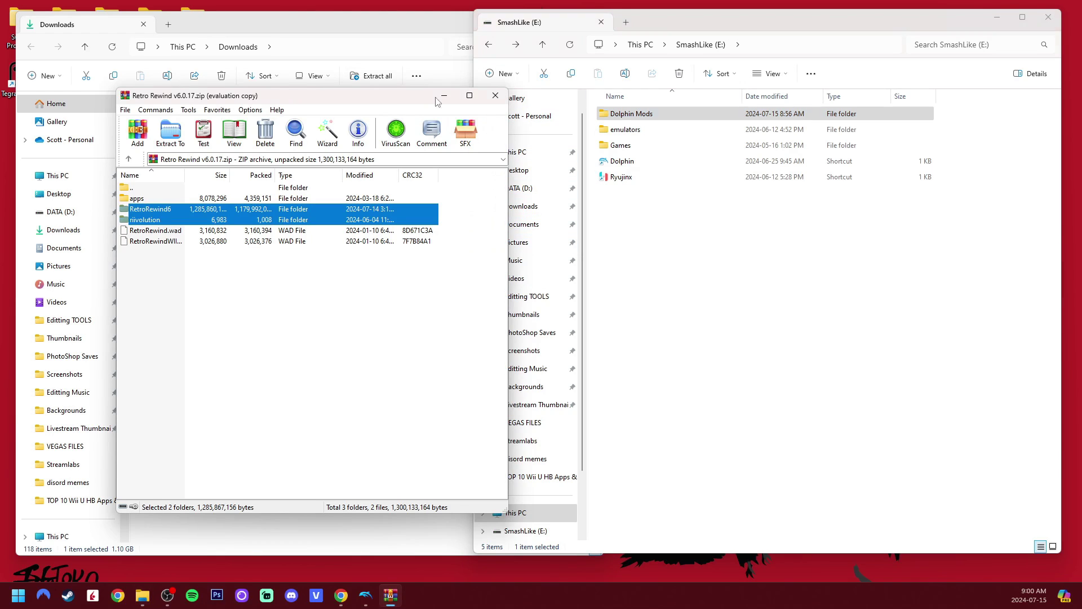
pyautogui.click(494, 95)
pyautogui.click(214, 177)
pyautogui.rightClick(166, 151)
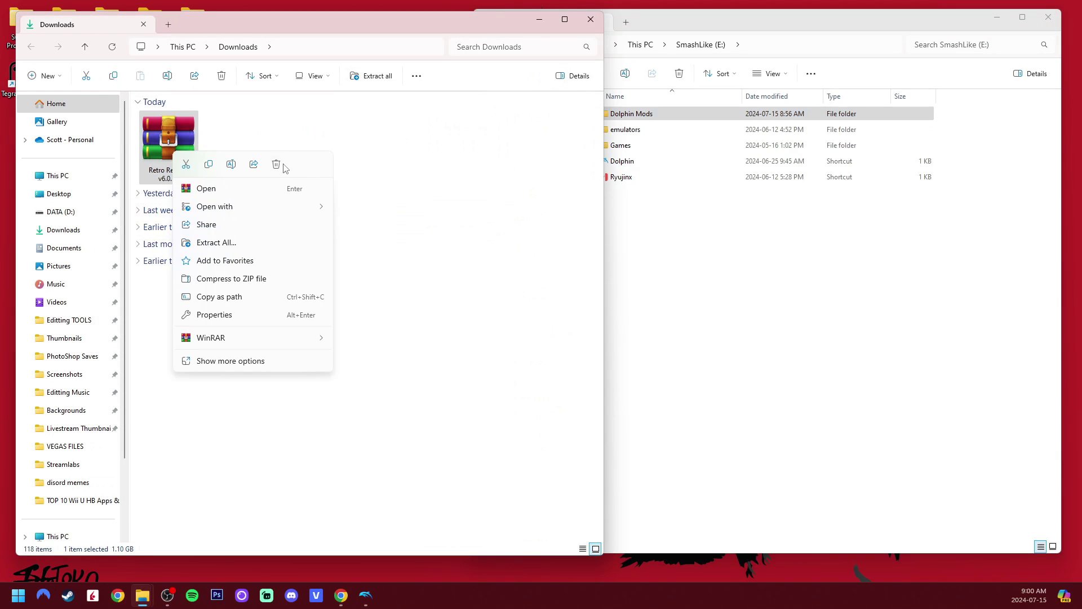
pyautogui.click(286, 169)
pyautogui.click(590, 19)
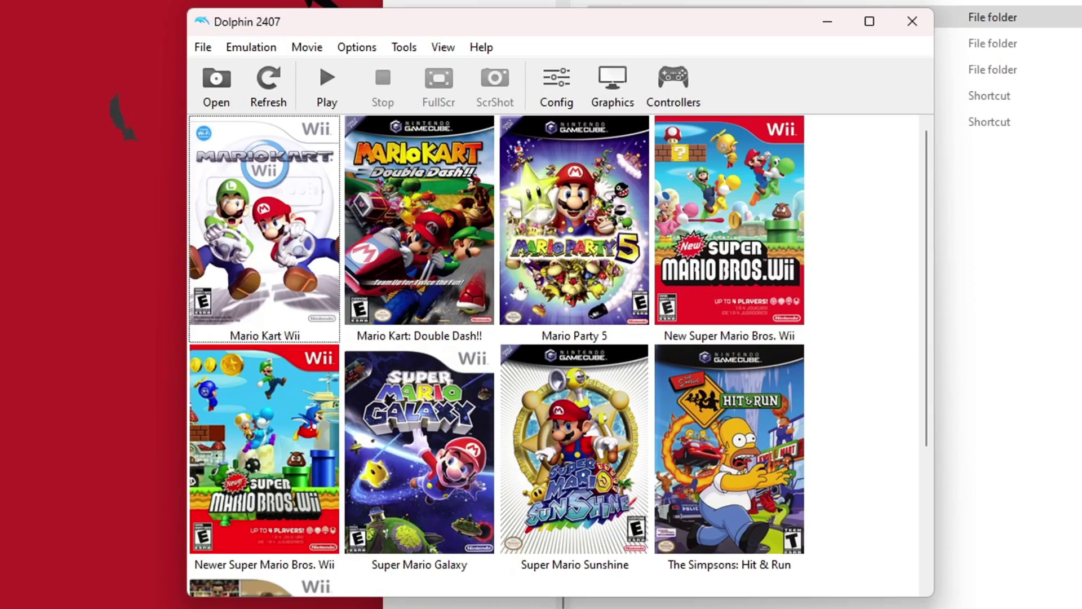
# Step: In Dolphin, load RetroRewind6.xml from the riivolution folder in E:/Dolphin Mods as a Riivolution patch for Mario Kart Wii
pyautogui.rightClick(289, 204)
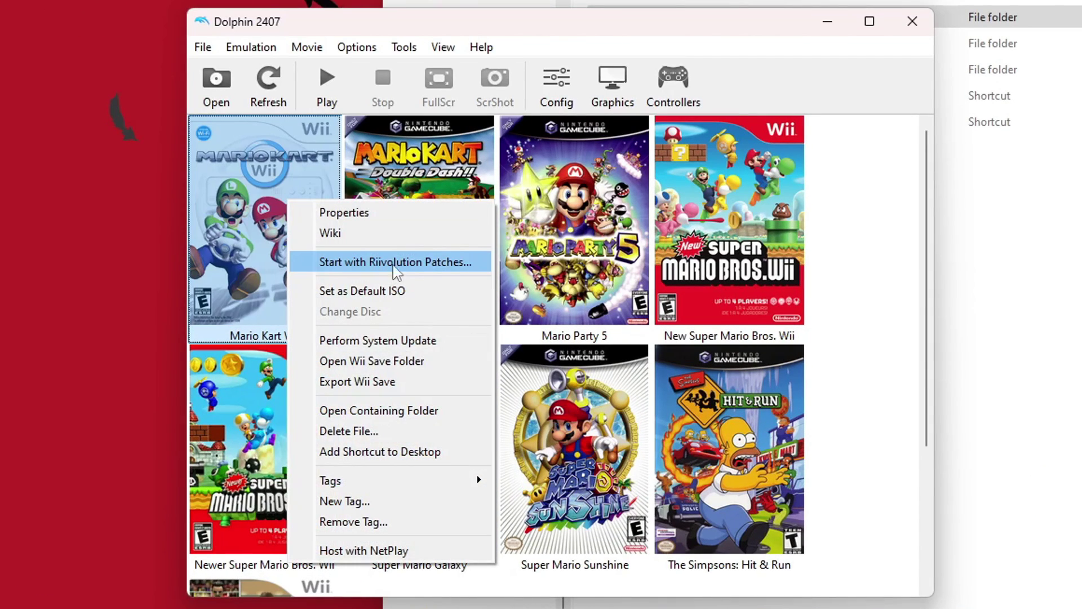
pyautogui.click(464, 263)
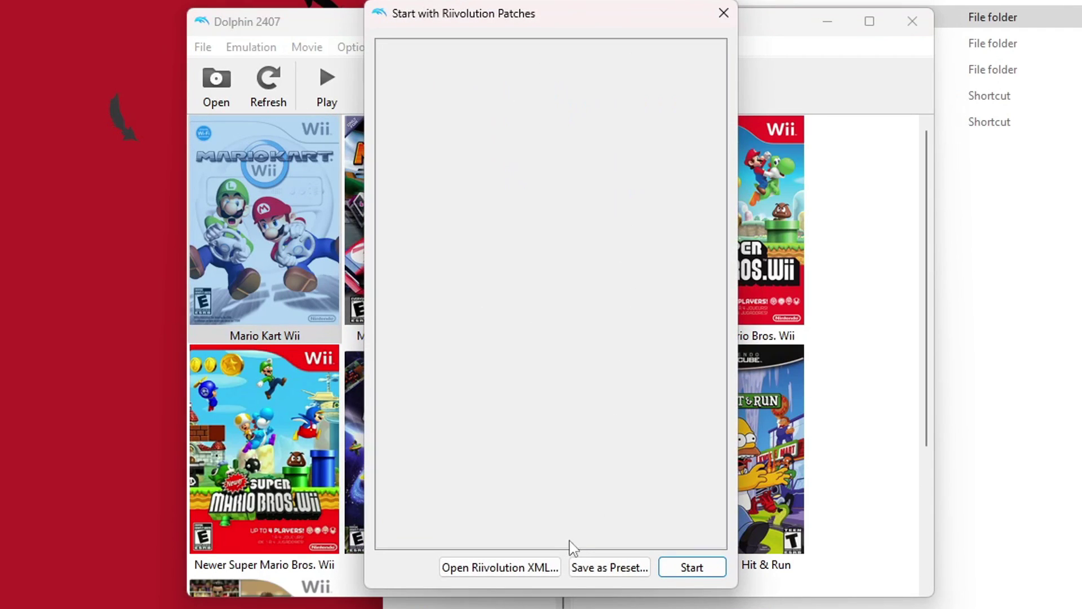
pyautogui.click(530, 567)
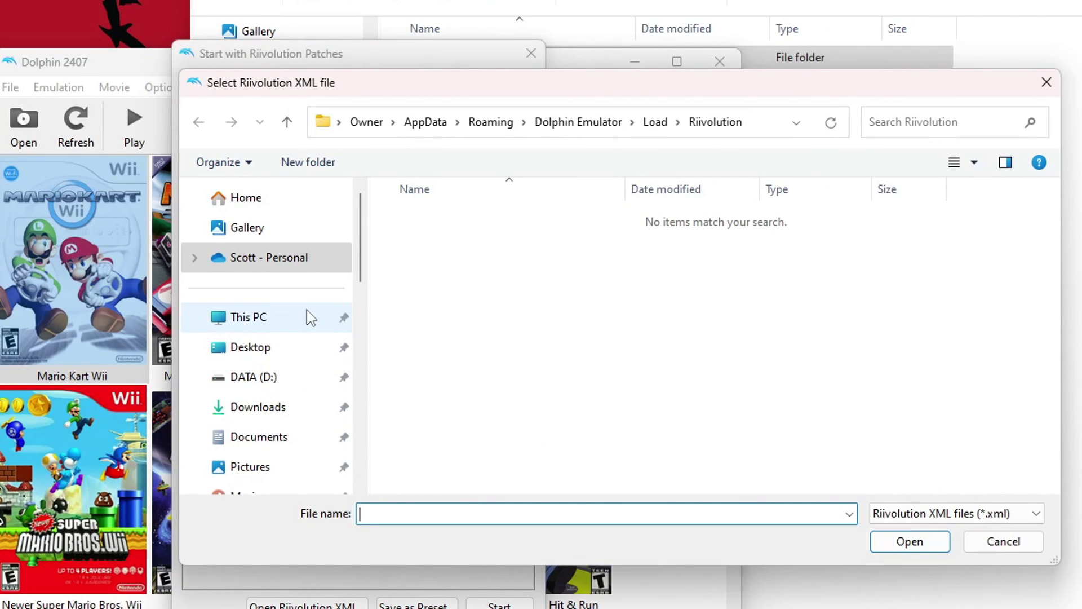
pyautogui.scroll(-10, 306, 310)
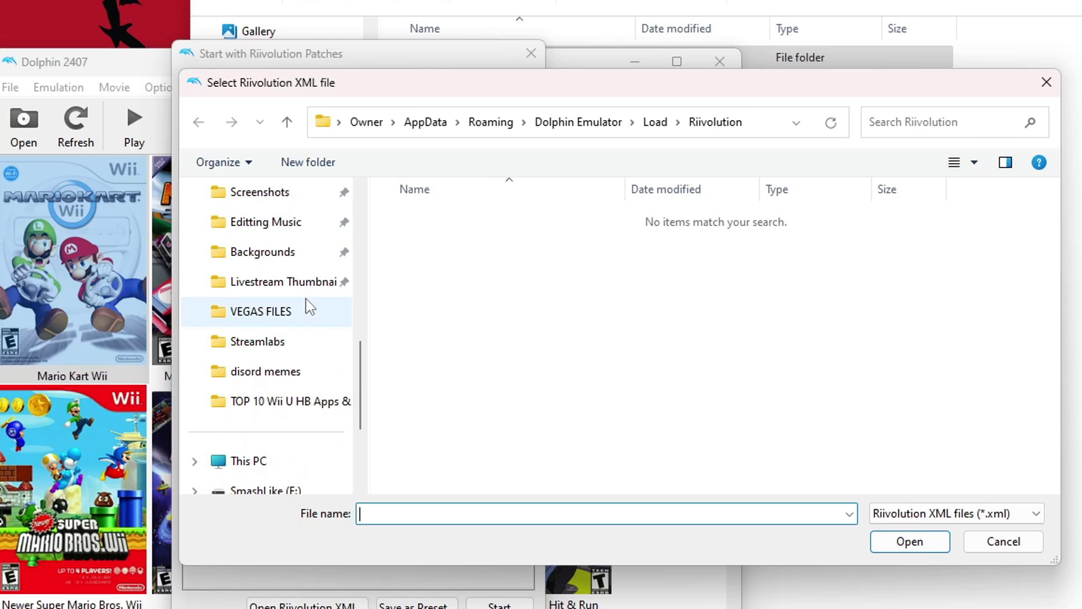
pyautogui.scroll(-3, 310, 310)
pyautogui.click(262, 342)
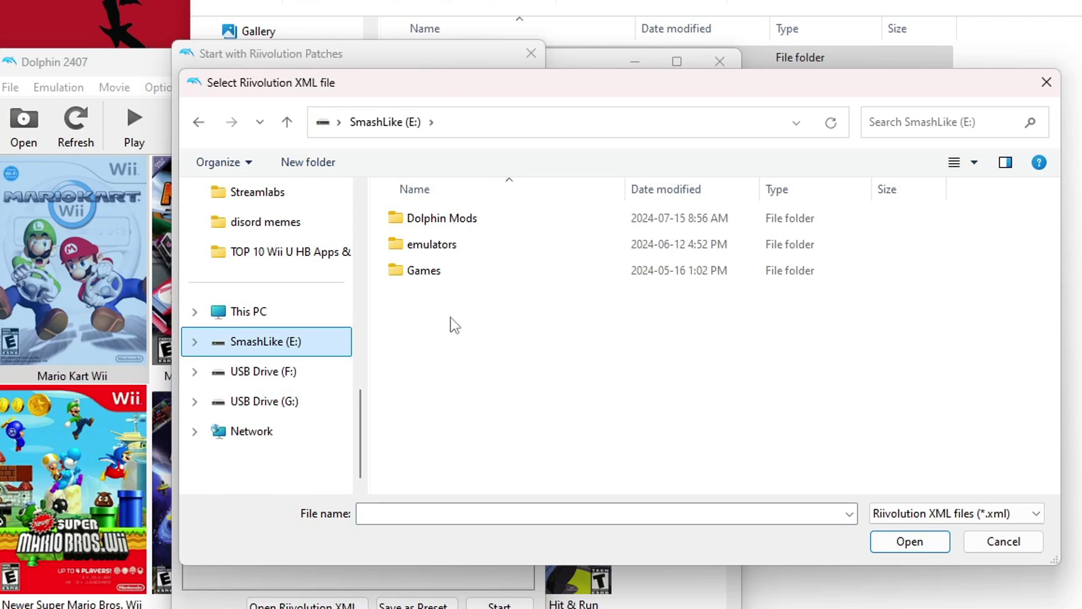
pyautogui.doubleClick(459, 221)
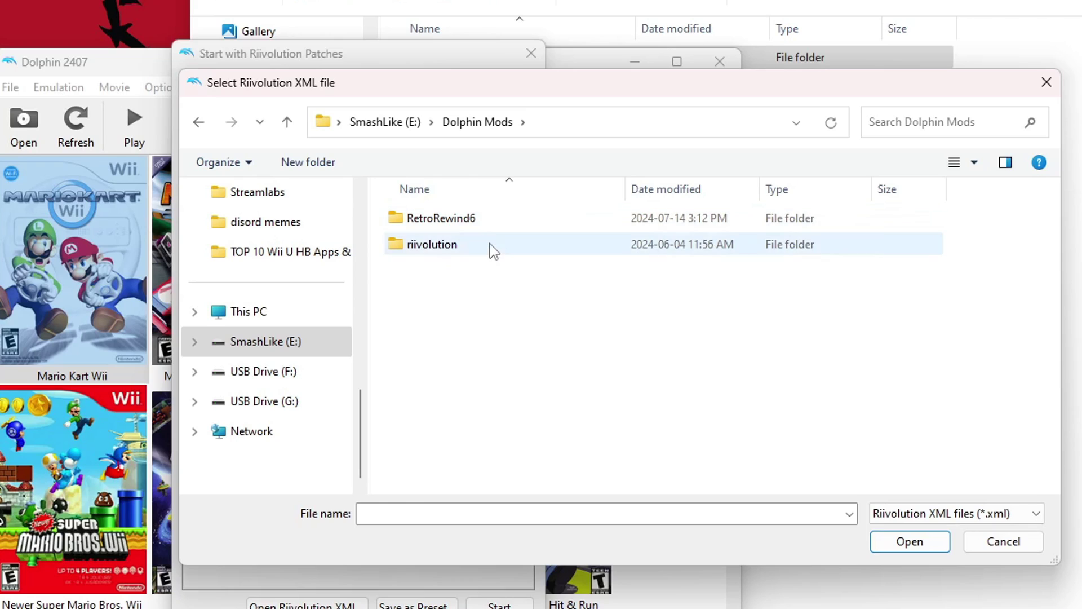
pyautogui.moveTo(421, 245)
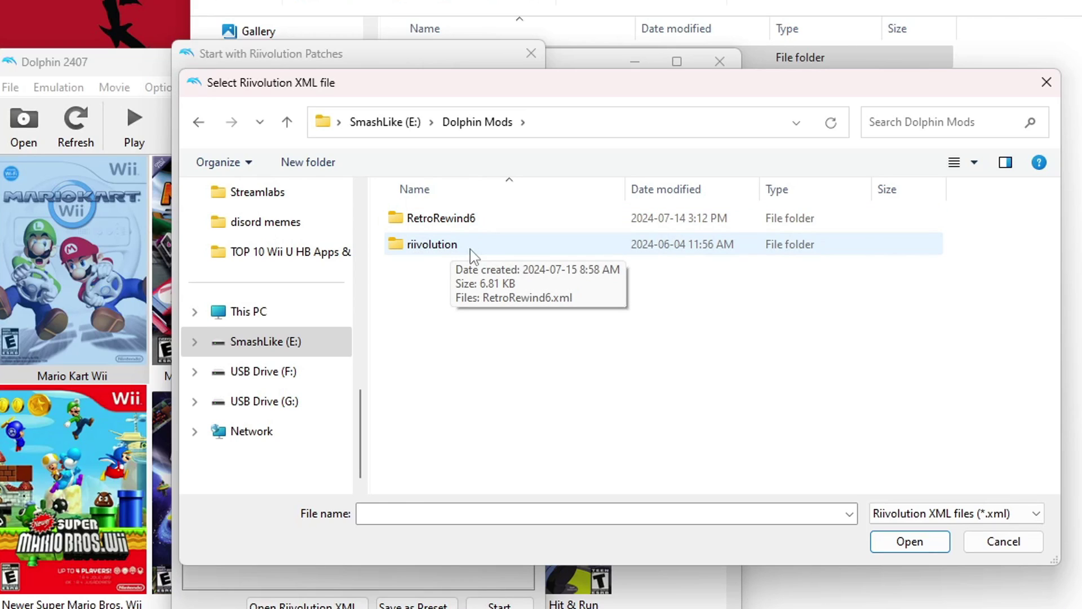
pyautogui.doubleClick(440, 247)
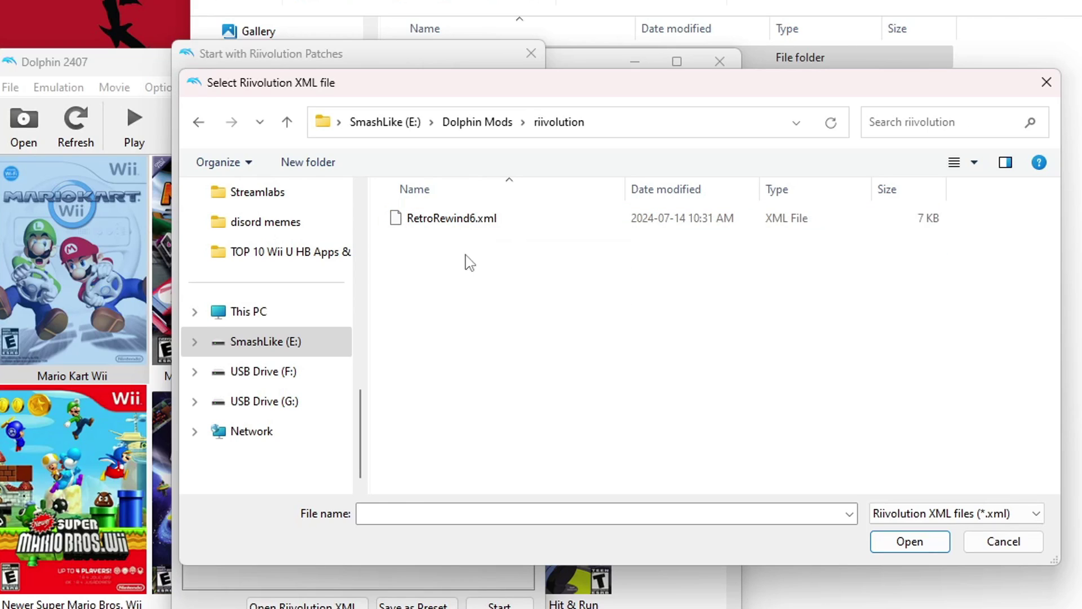
pyautogui.moveTo(446, 225)
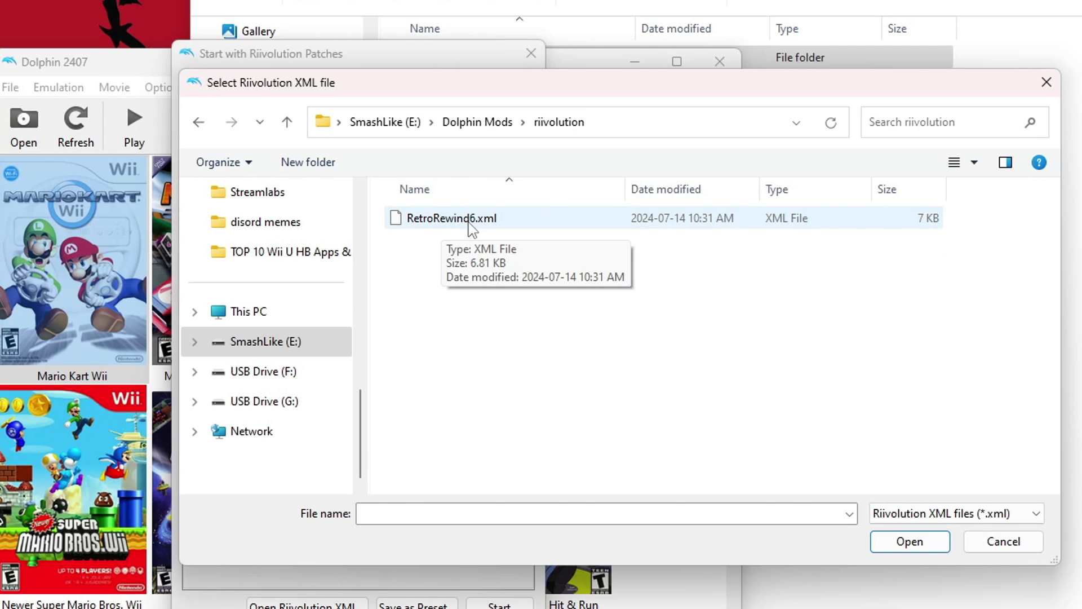
pyautogui.click(499, 224)
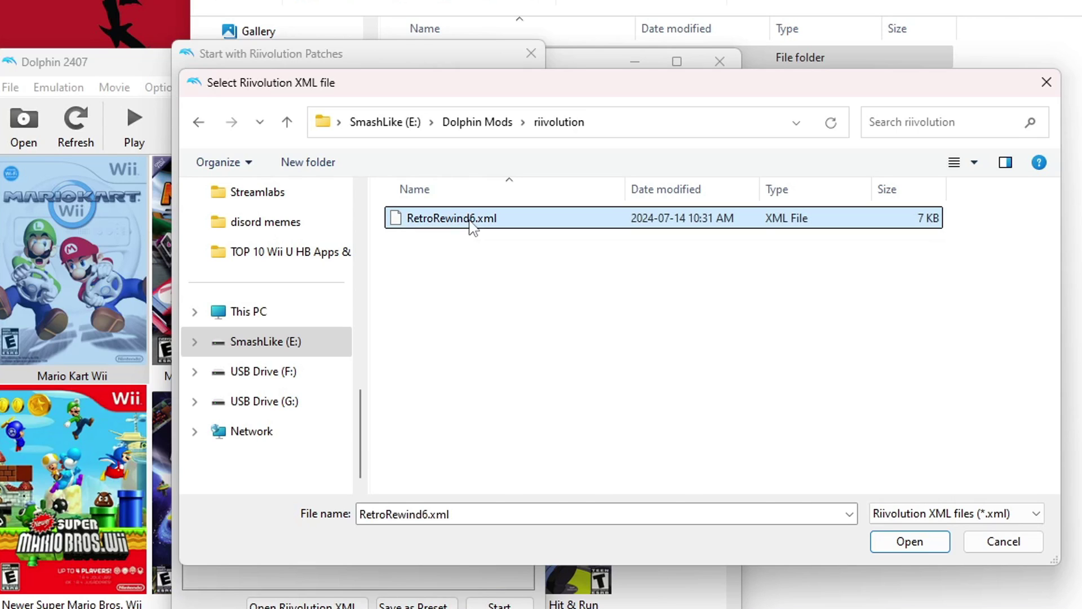
pyautogui.click(909, 542)
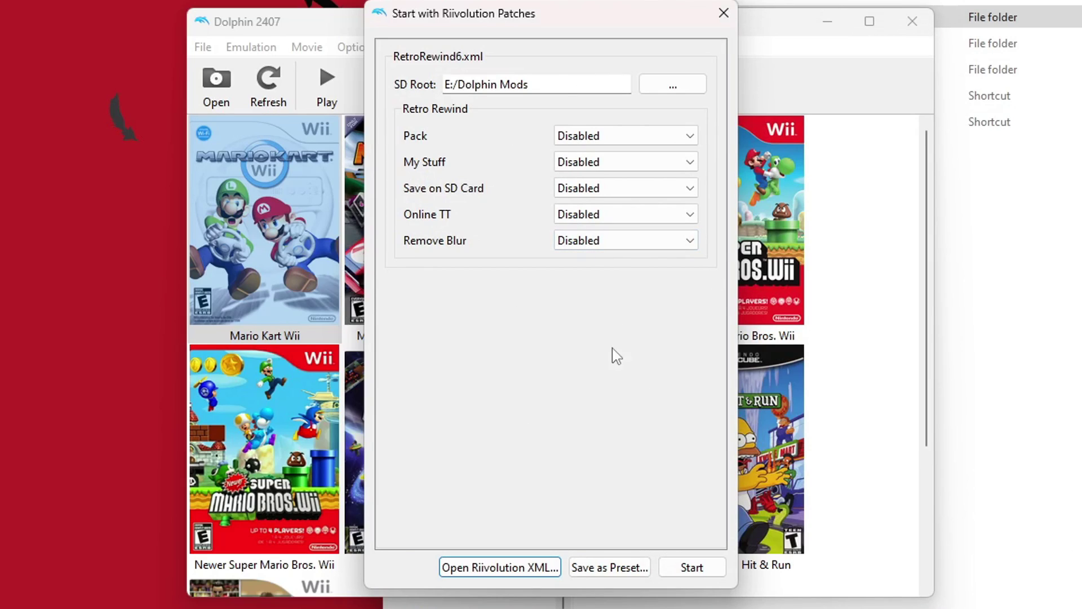
# Step: Set the Retro Rewind Pack option to Enabled
pyautogui.click(627, 138)
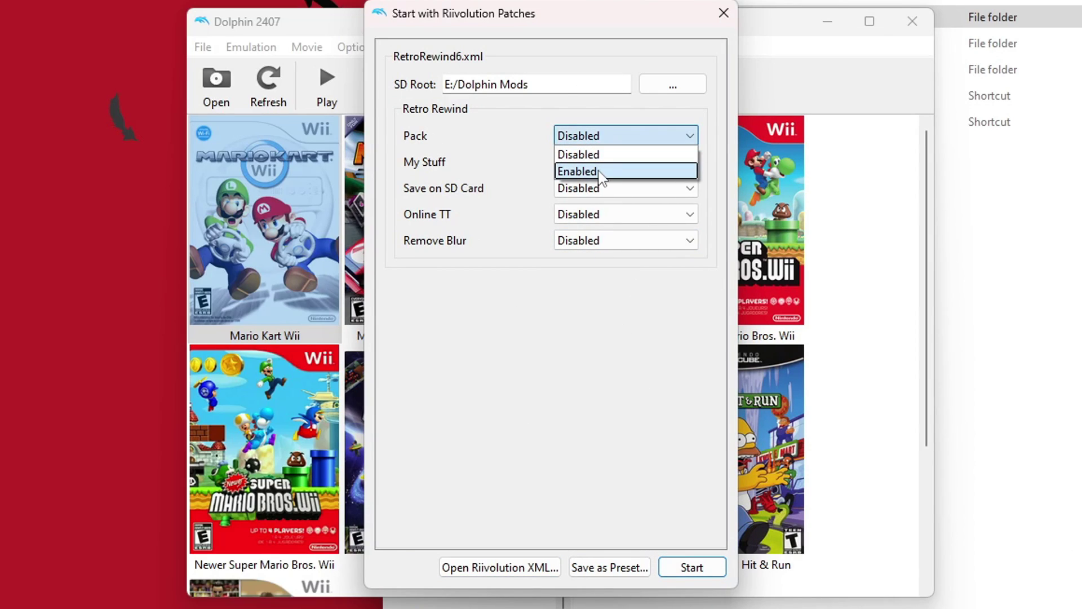
pyautogui.click(602, 176)
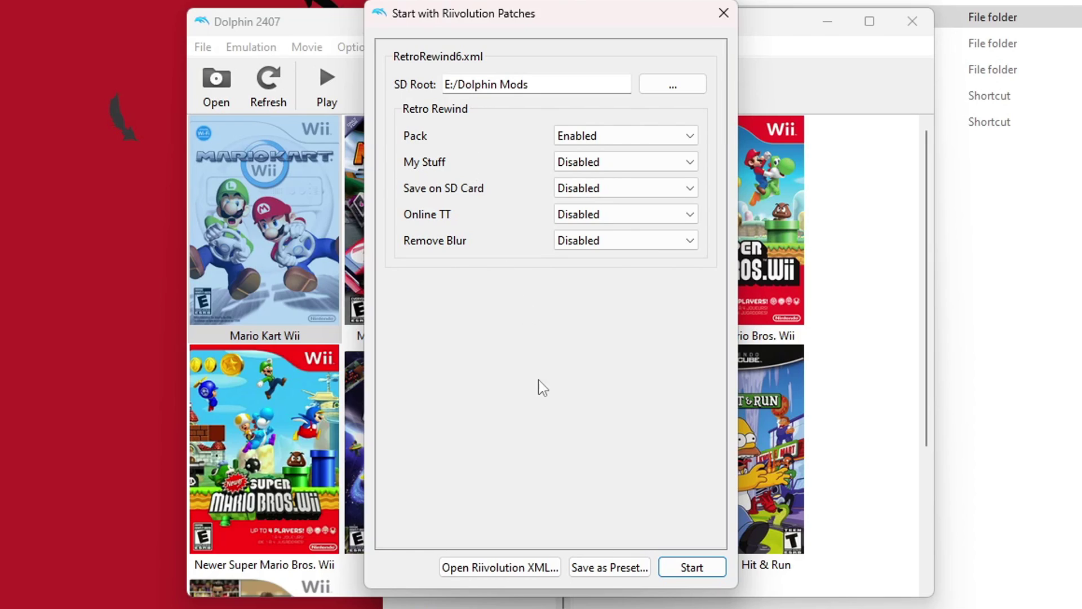
pyautogui.click(604, 216)
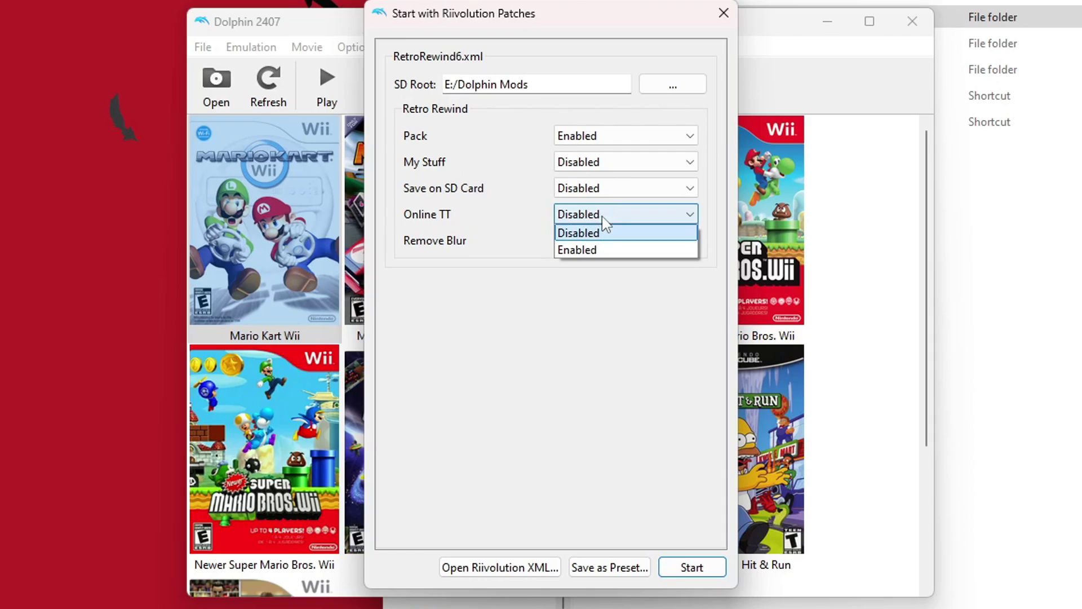
pyautogui.click(604, 214)
pyautogui.click(616, 218)
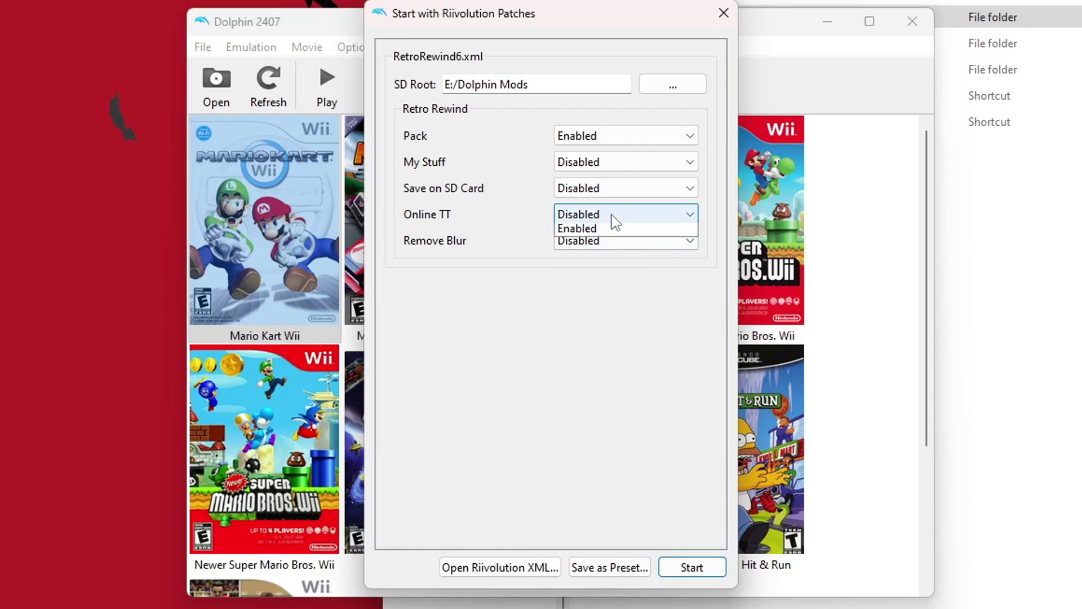
pyautogui.click(616, 219)
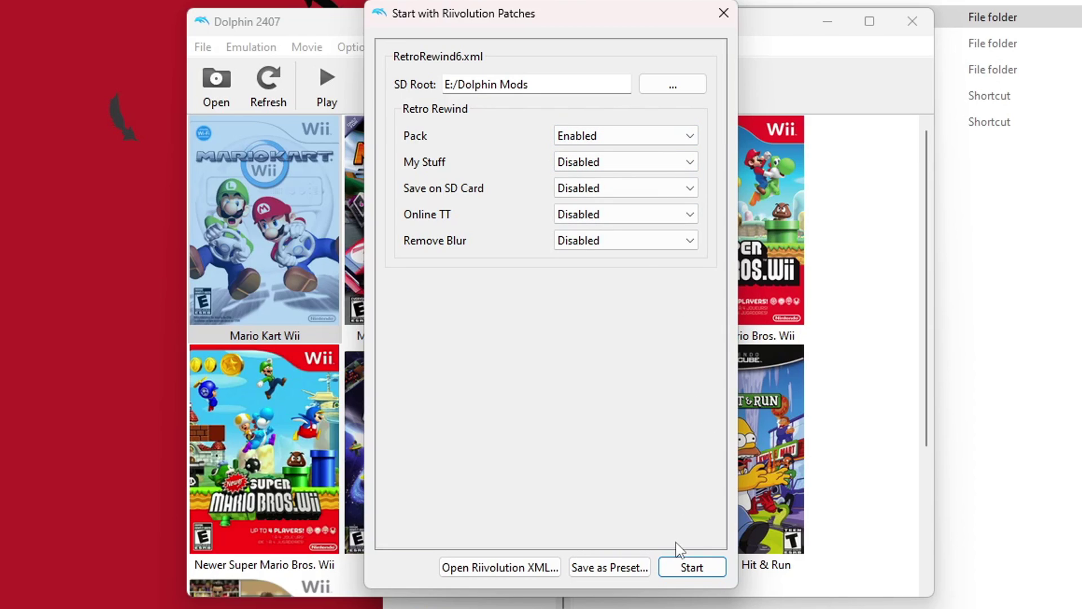
# Step: Save the current Riivolution patch settings as a game mod preset named Retro Rewind 6 in the Wii & Gamecube folder
pyautogui.click(601, 569)
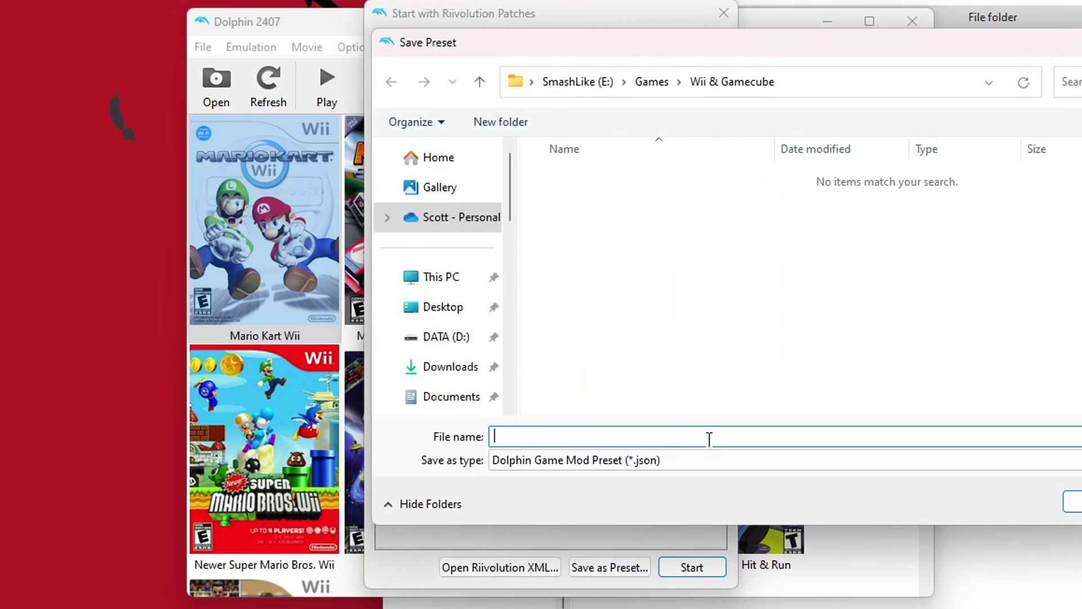
pyautogui.write('Retro Rewind 6')
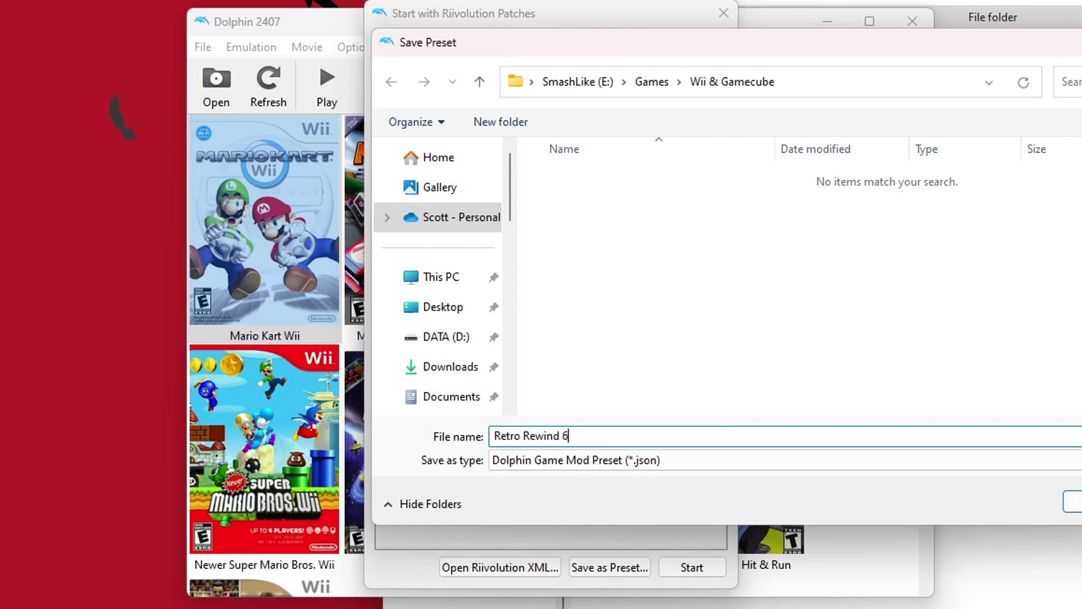
pyautogui.press('Return')
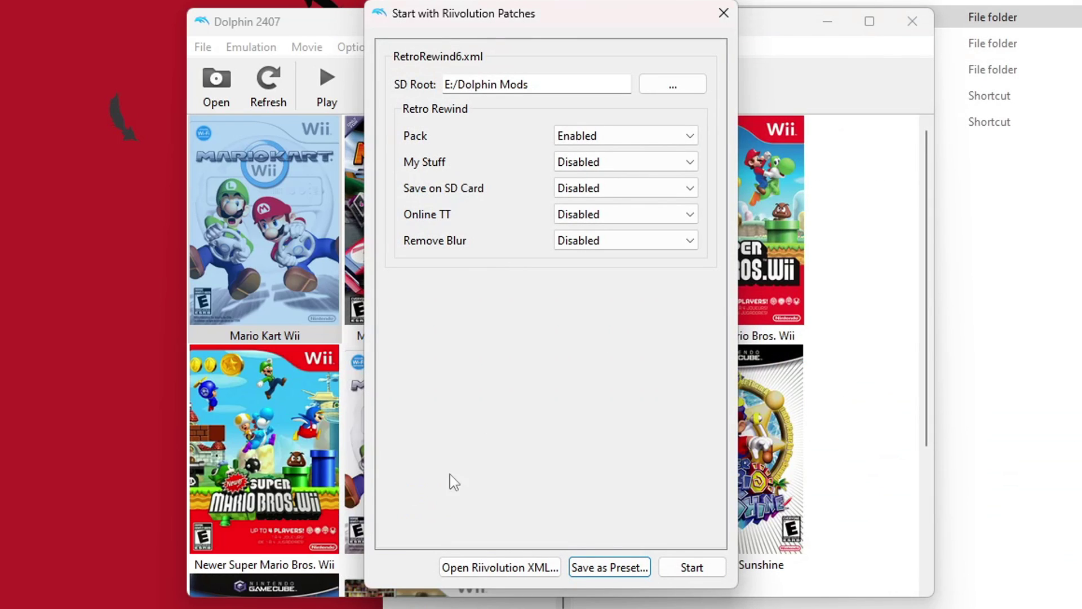
pyautogui.moveTo(572, 22); pyautogui.dragTo(1081, 114)
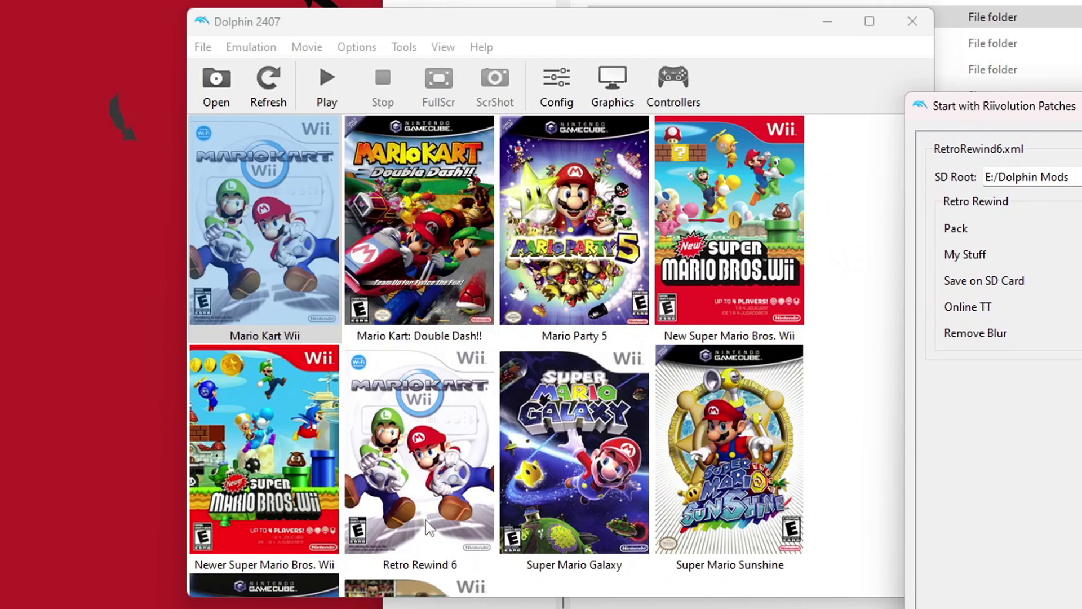
pyautogui.moveTo(1081, 106); pyautogui.dragTo(597, 34)
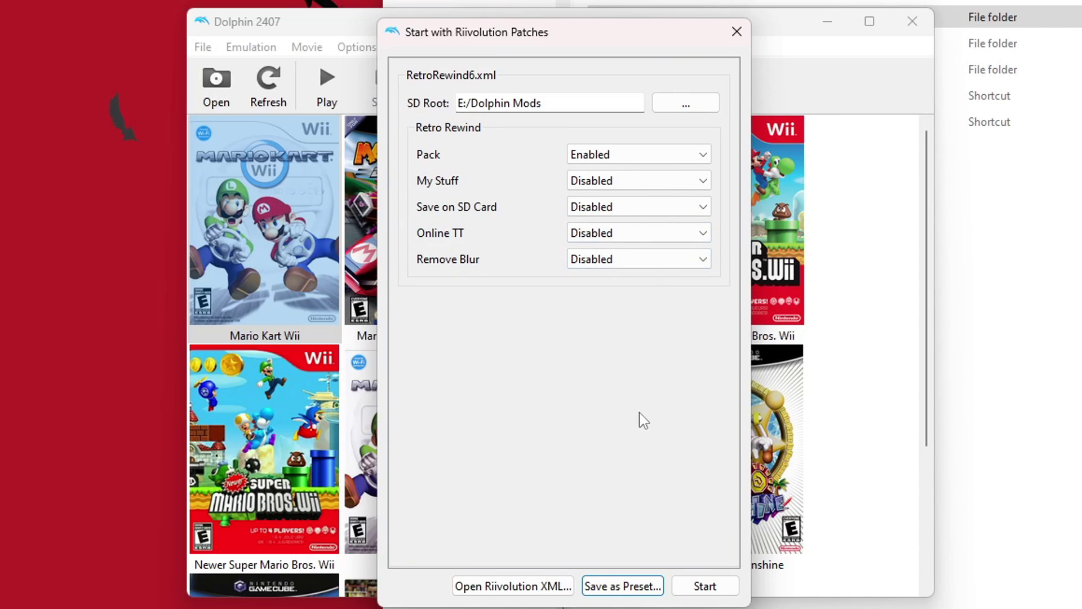
# Step: Start Mario Kart Wii with the Riivolution patches and continue past the Retro Rewind title screen to the main menu
pyautogui.click(704, 587)
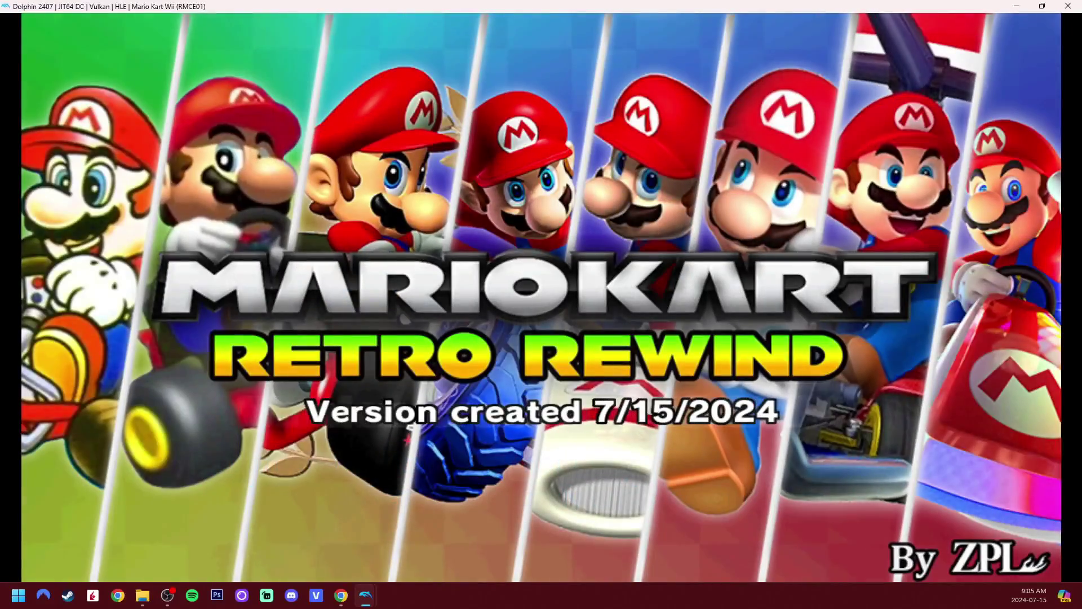
pyautogui.press('Return')
pyautogui.press('Return')
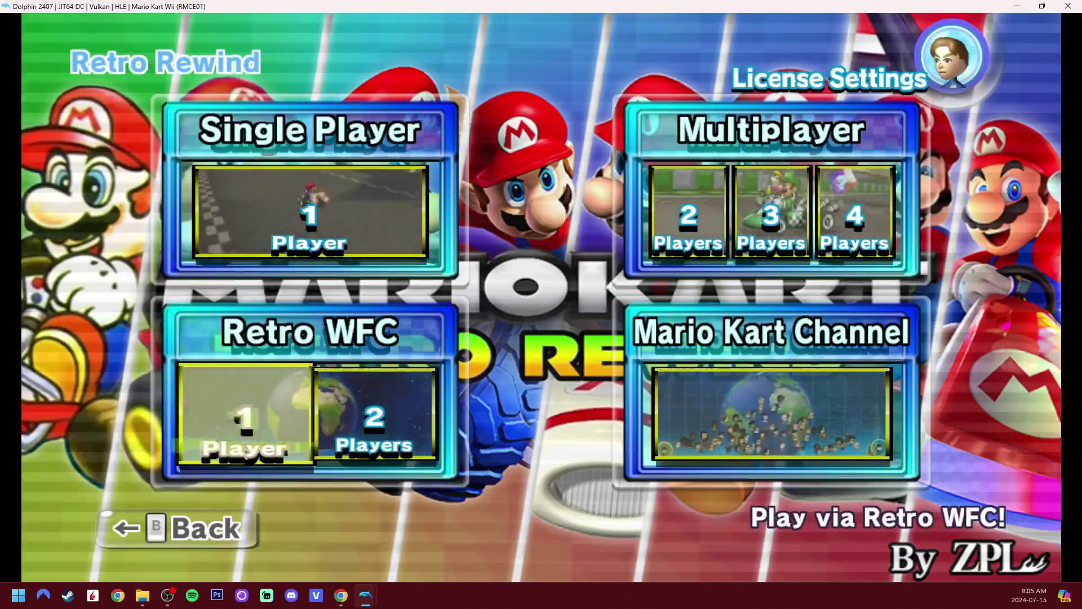
# Step: Connect to Retro WFC for 1 player, permitting game data to be sent, and dismiss the welcome message
pyautogui.press('Down')
pyautogui.press('Return')
pyautogui.press('Return')
pyautogui.press('Return')
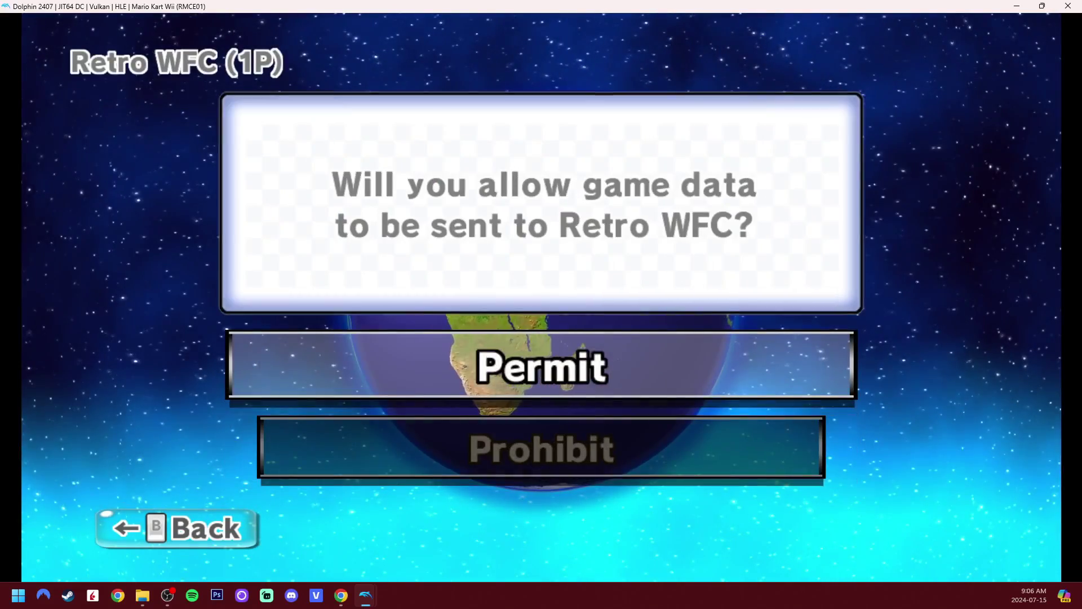
pyautogui.press('Return')
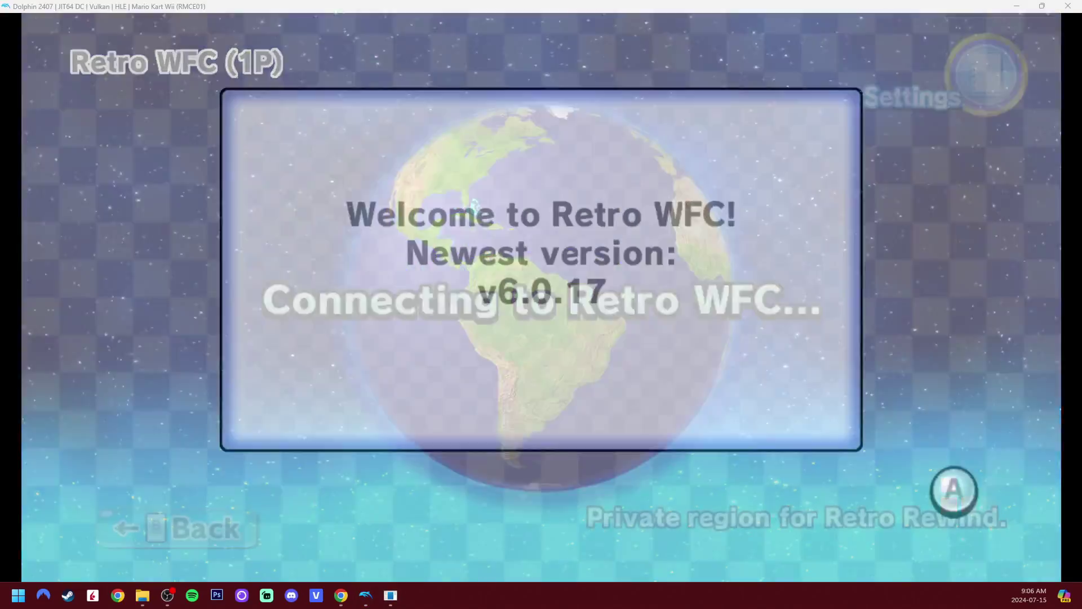
pyautogui.press('Return')
pyautogui.press('Down')
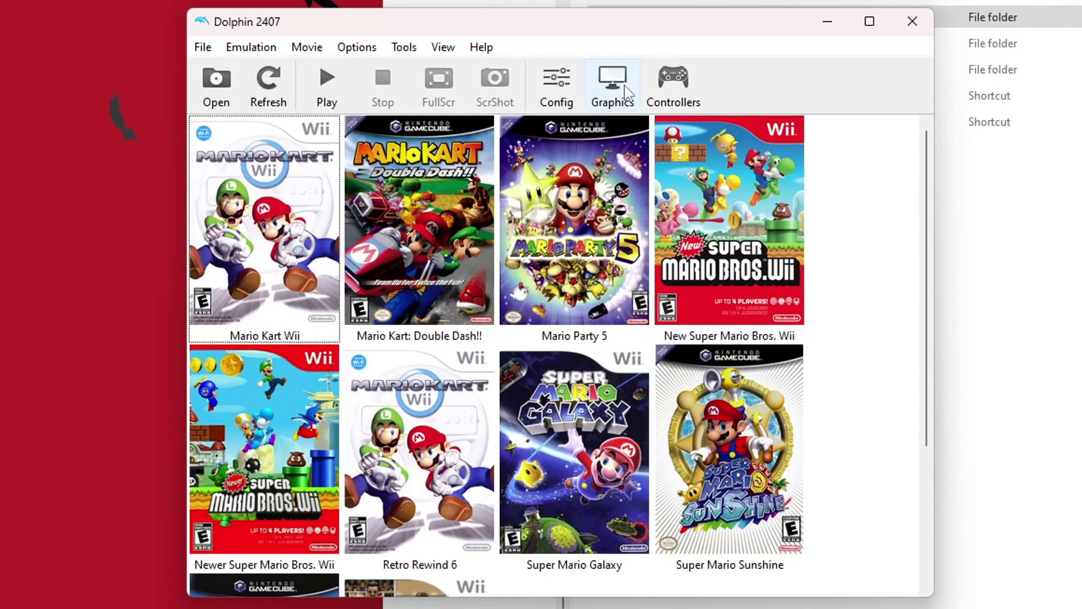
# Step: Examine the Internal Resolution choices in Dolphin's graphics enhancement settings and close the graphics configuration
pyautogui.click(619, 93)
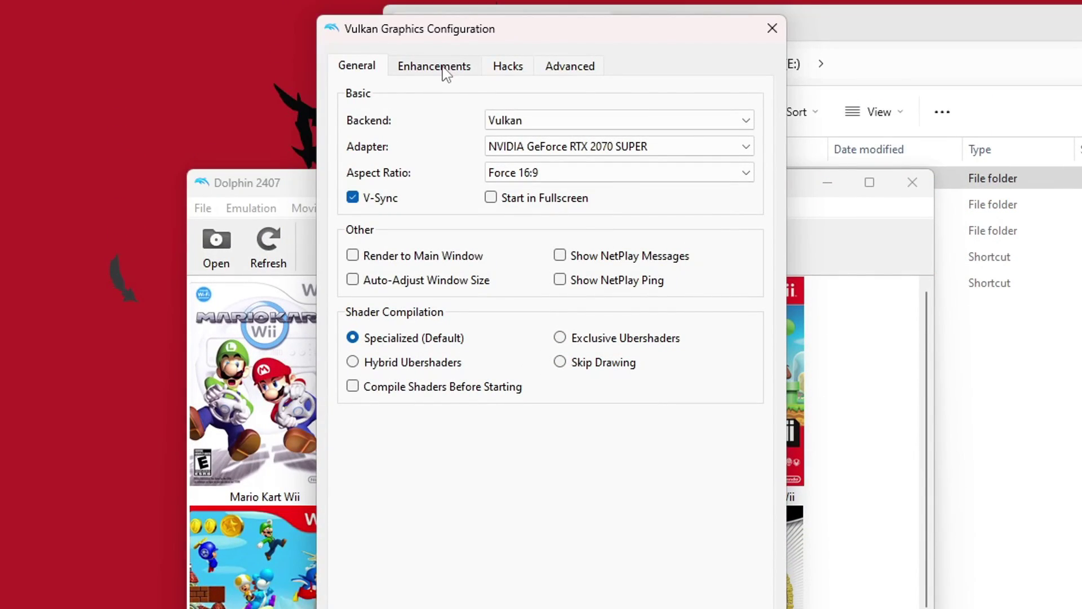
pyautogui.click(444, 68)
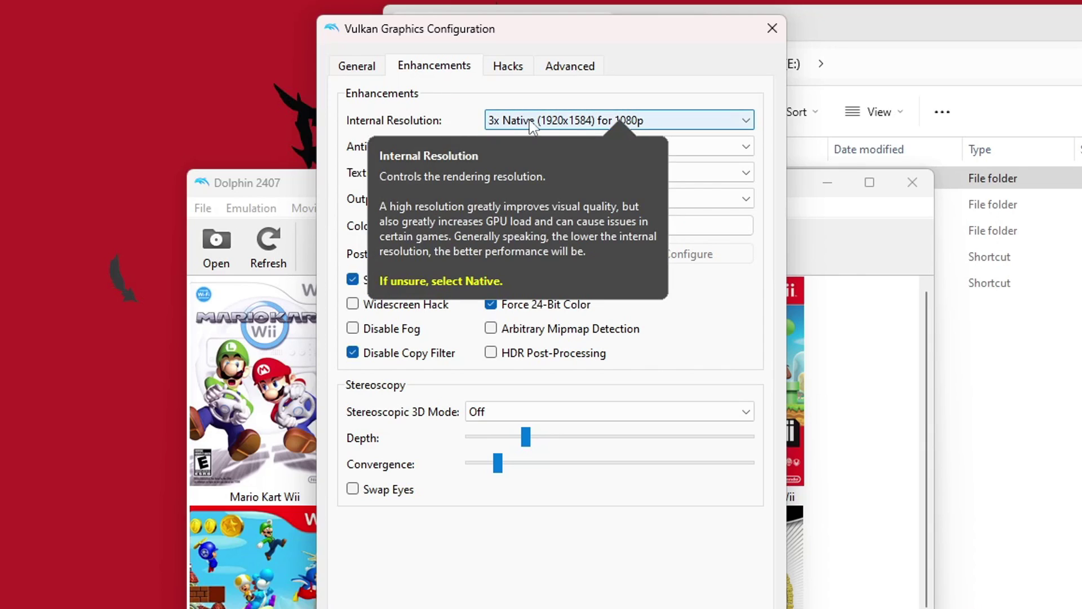
pyautogui.click(555, 123)
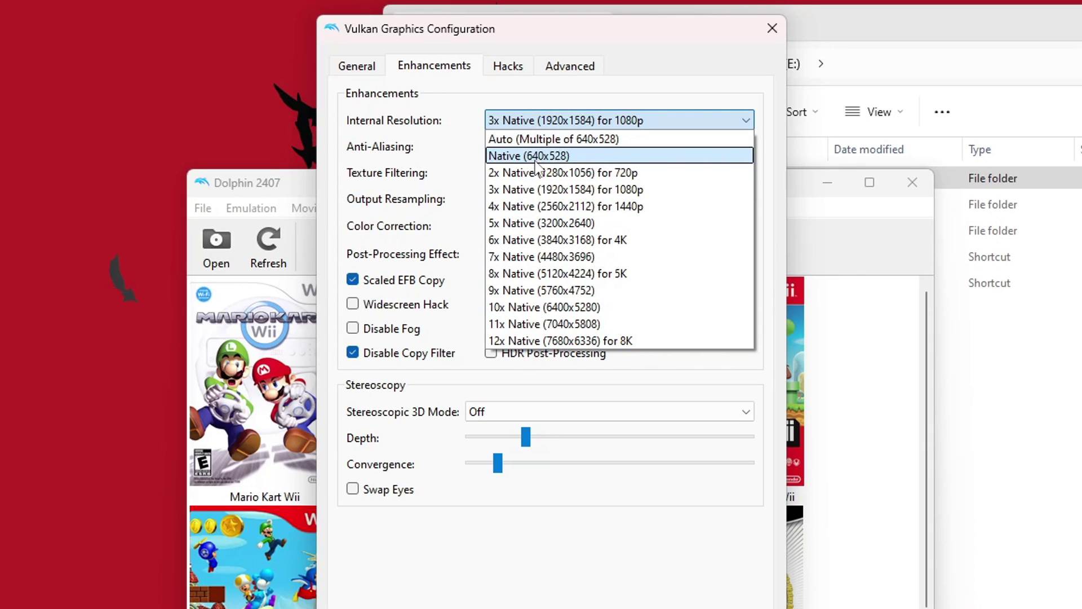
pyautogui.click(737, 66)
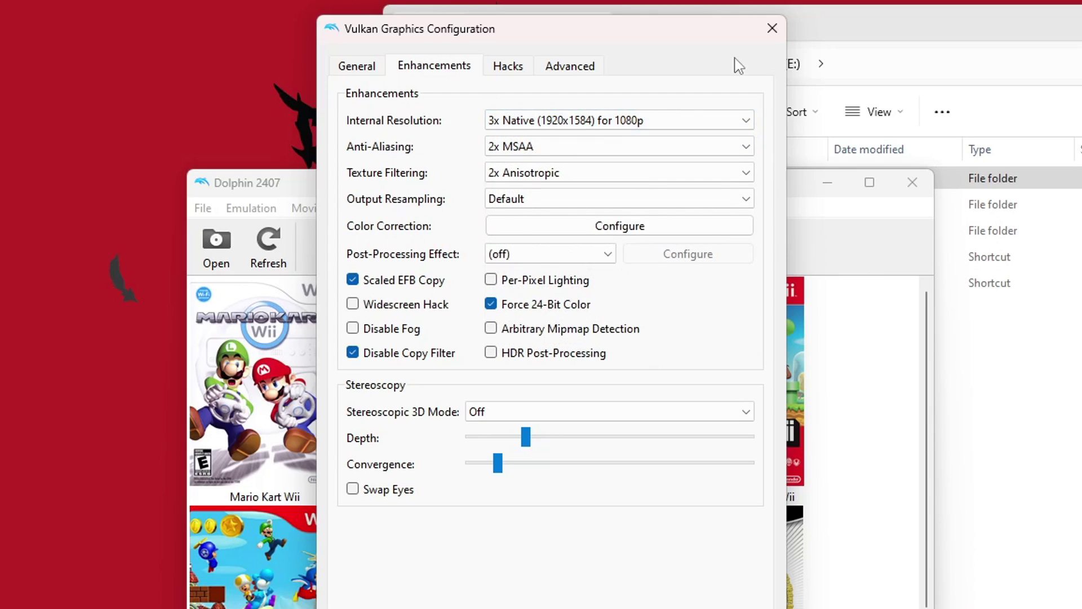
pyautogui.click(646, 126)
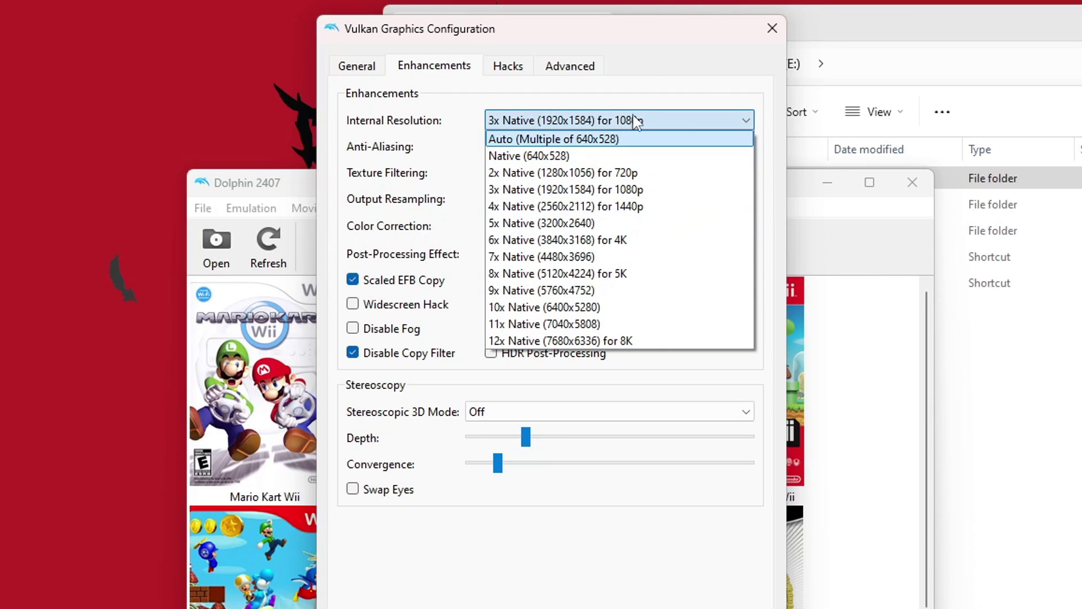
pyautogui.click(672, 46)
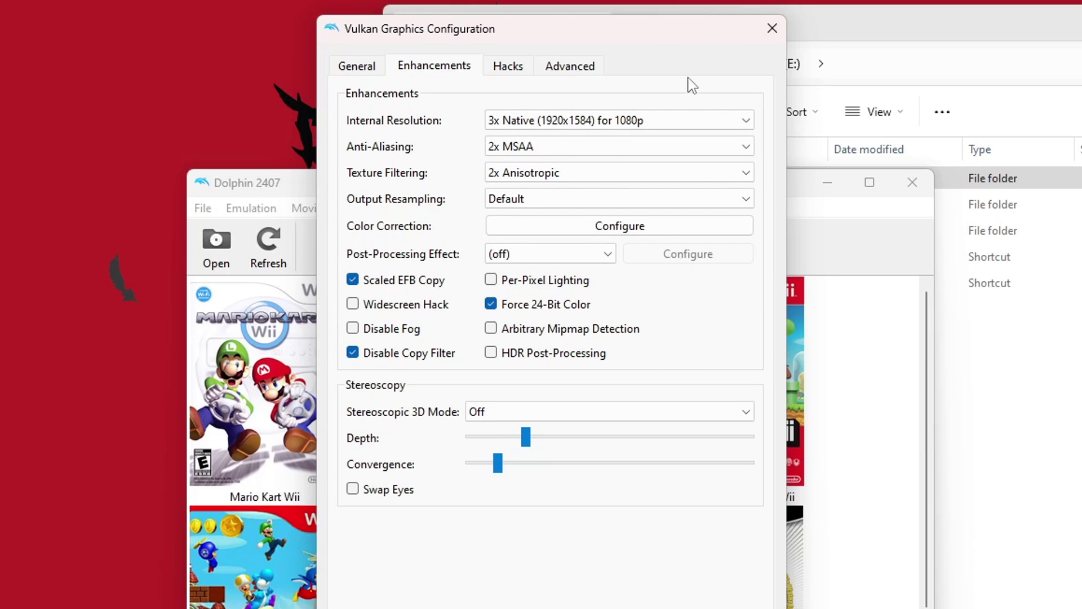
pyautogui.click(693, 121)
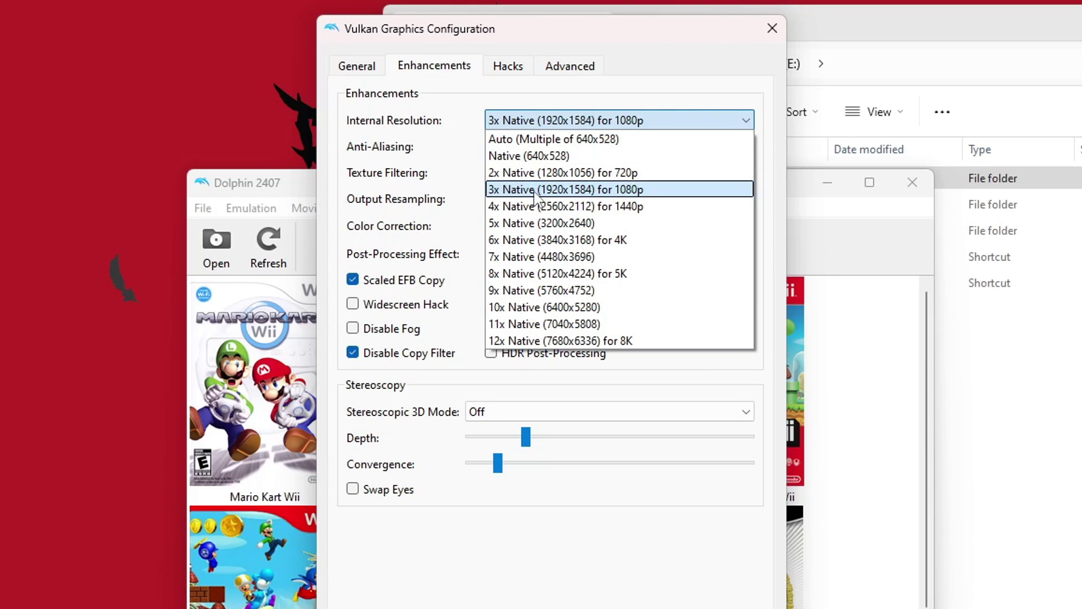
pyautogui.click(664, 61)
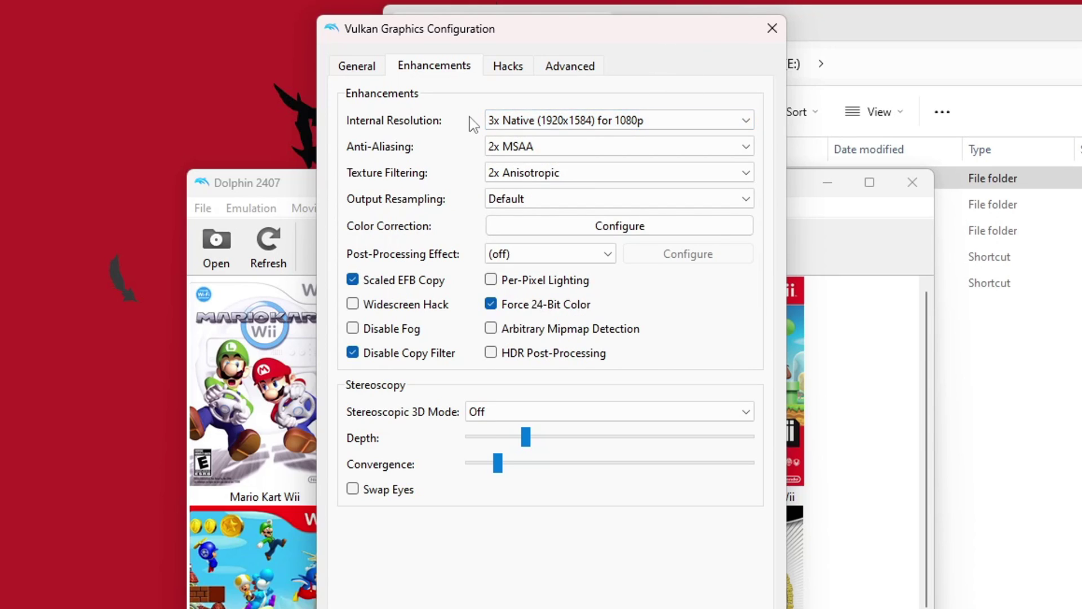
pyautogui.moveTo(551, 152)
pyautogui.press('Escape')
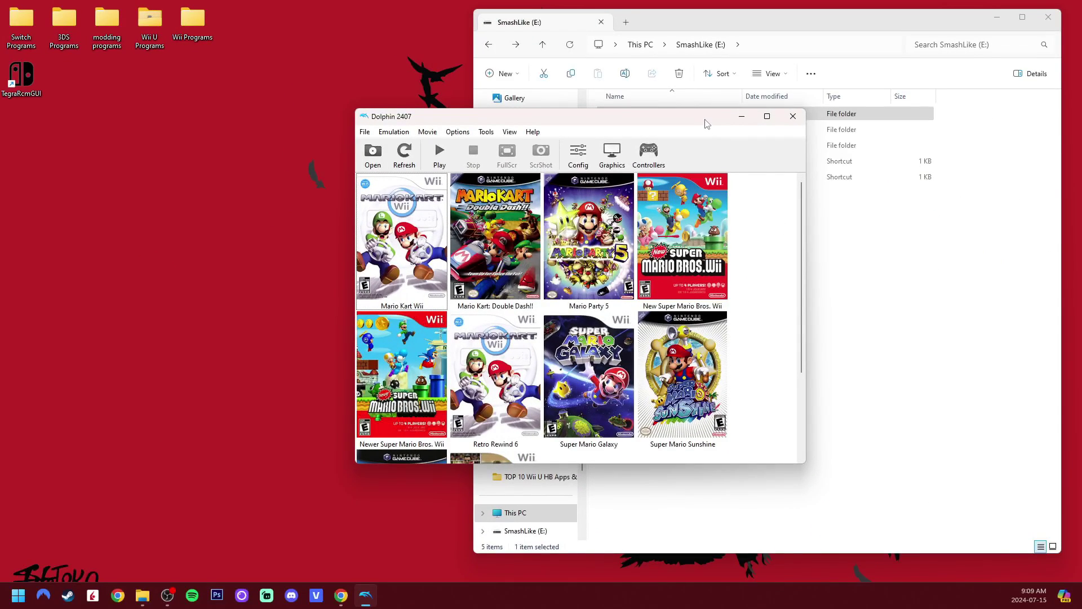
# Step: Switch to Chrome and download WheelWizard.exe from the Pre-release 1.0.10 assets on the WheelWizard GitHub releases page
pyautogui.moveTo(342, 603)
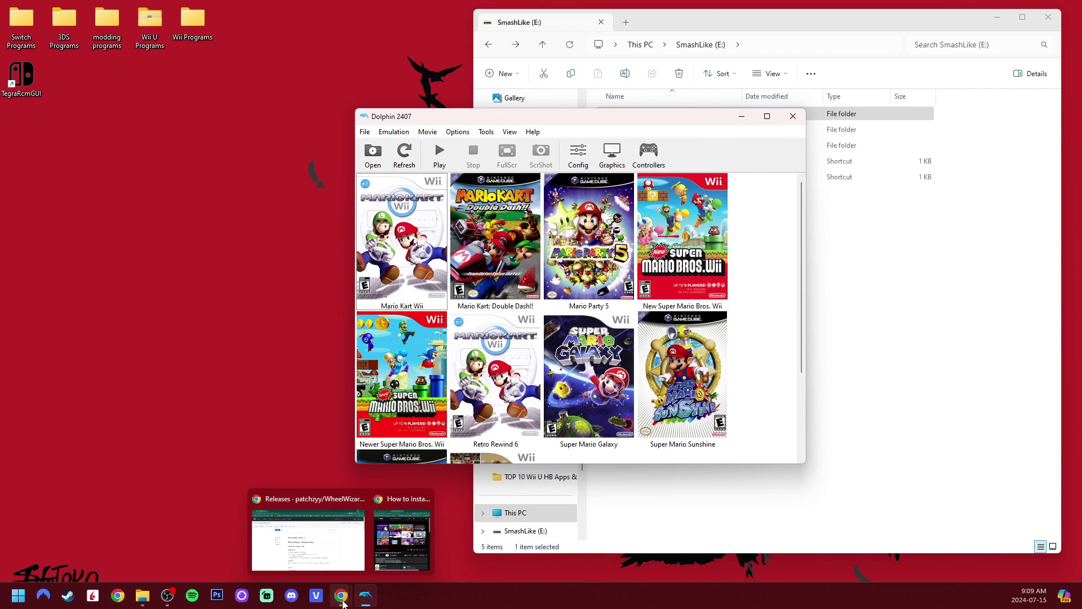
pyautogui.click(309, 538)
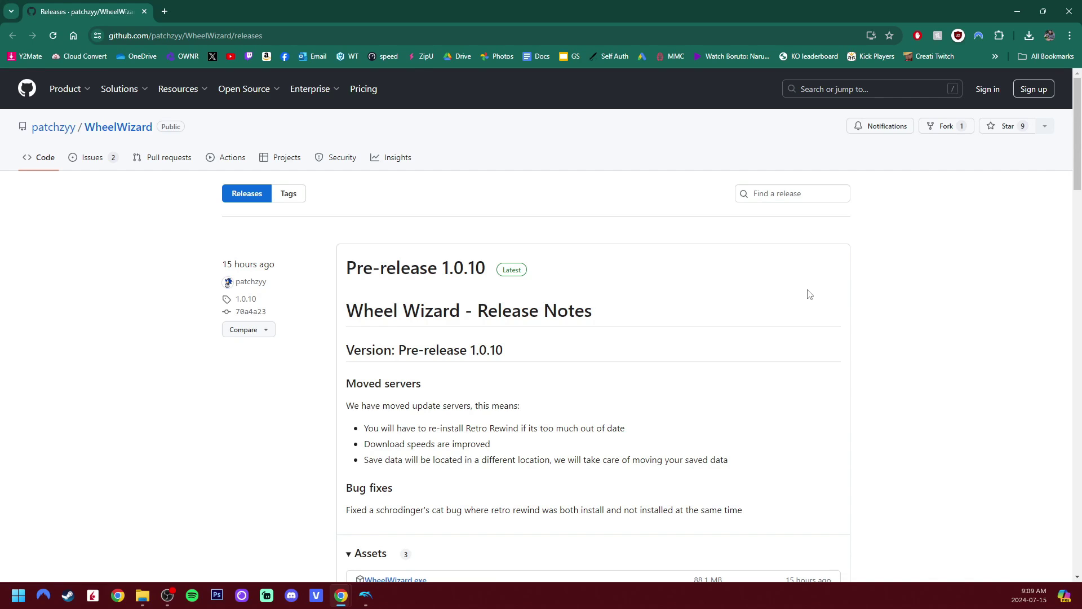
pyautogui.scroll(-5, 838, 327)
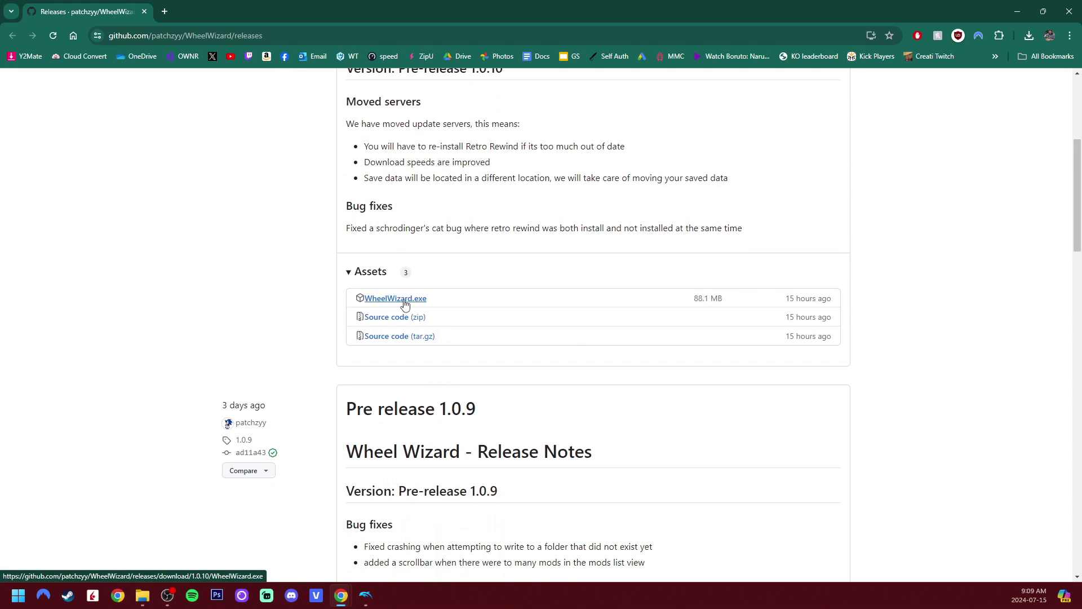
pyautogui.click(406, 302)
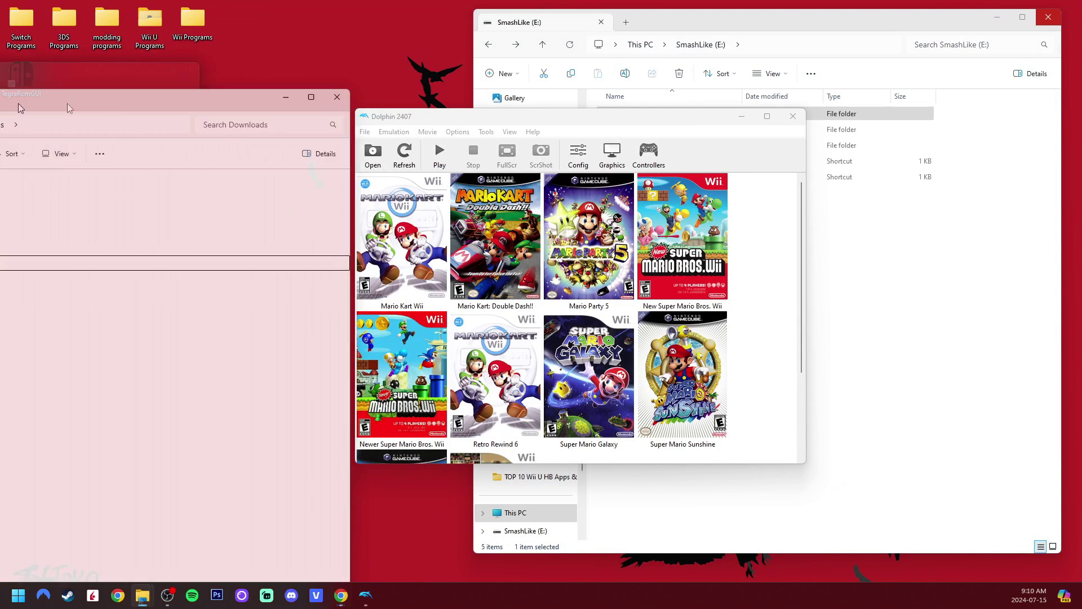
# Step: Copy WheelWizard from Downloads to the SmashLike (E:) drive, accepting the copy without its properties
pyautogui.moveTo(8, 53); pyautogui.dragTo(609, 41)
pyautogui.click(505, 167)
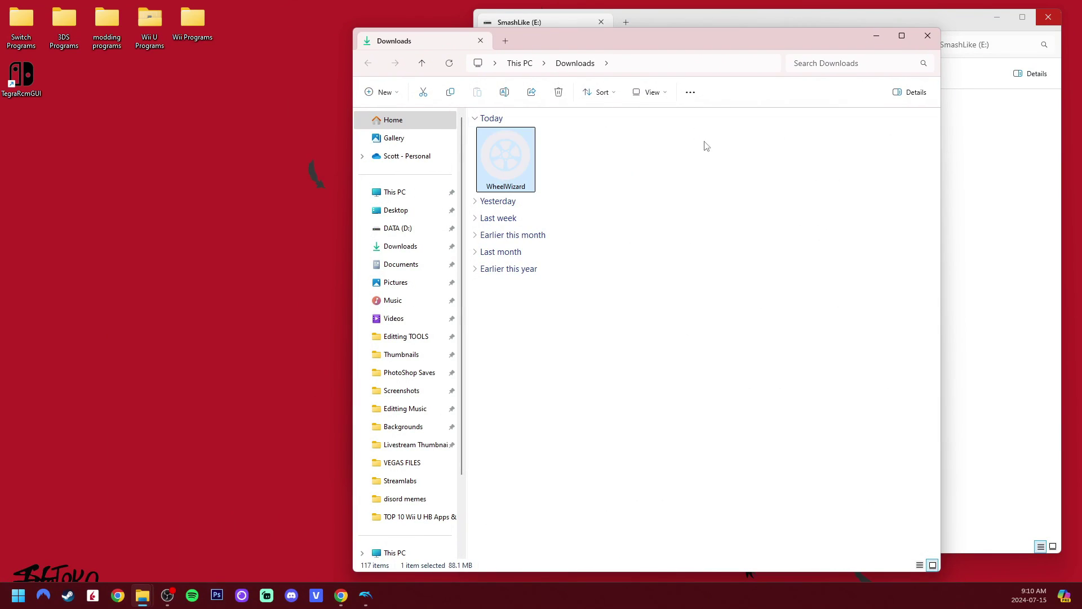
pyautogui.moveTo(726, 33); pyautogui.dragTo(450, 37)
pyautogui.click(906, 306)
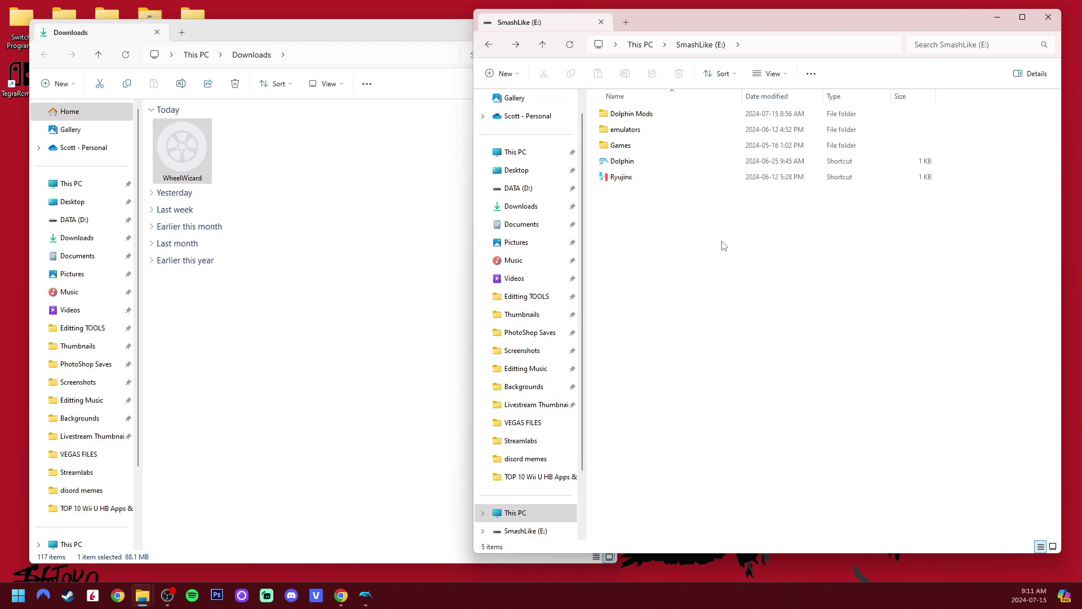
pyautogui.moveTo(182, 150); pyautogui.dragTo(743, 301)
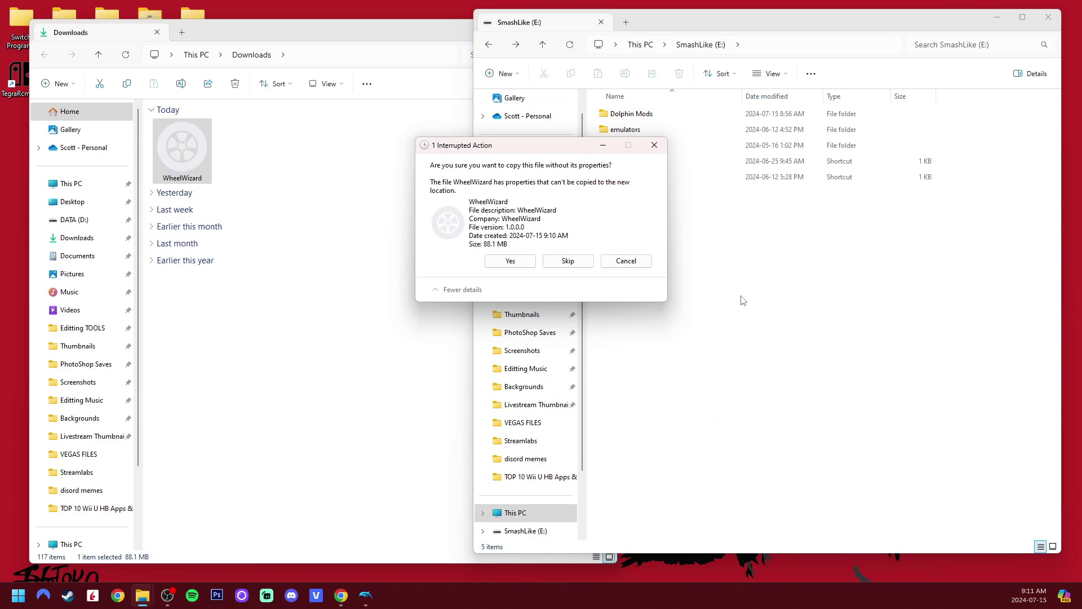
pyautogui.click(511, 261)
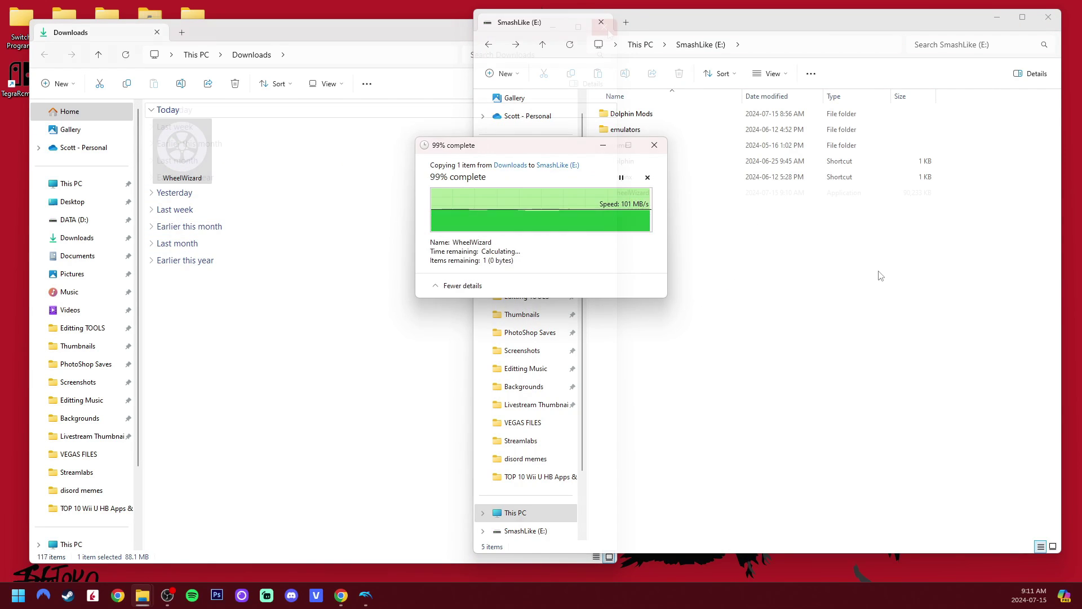
# Step: Close the Downloads window and launch WheelWizard from the SmashLike (E:) drive
pyautogui.hotkey('ctrl', 'w')
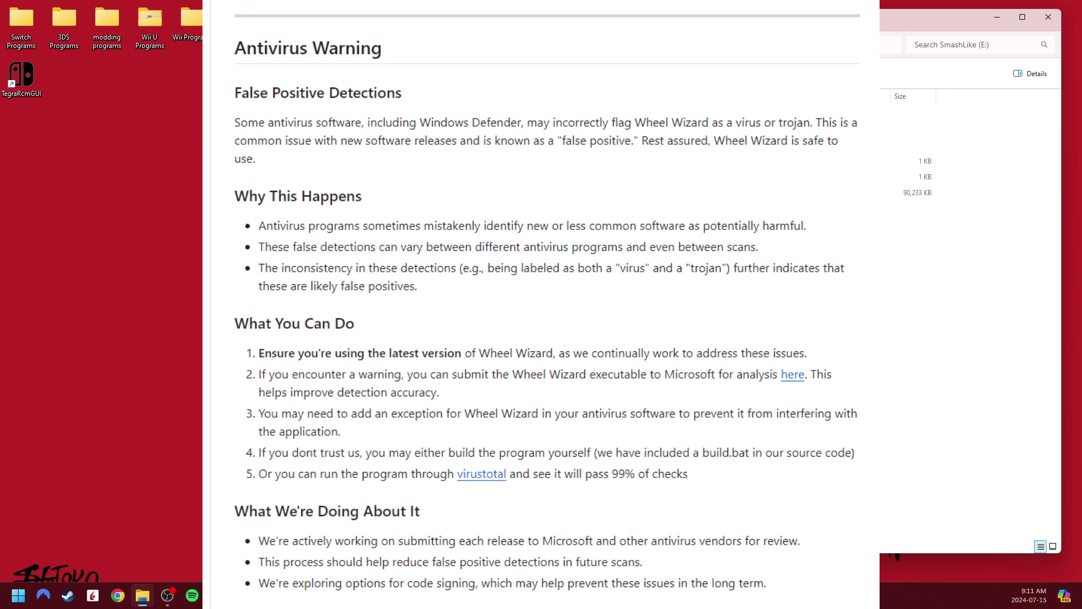
pyautogui.click(908, 192)
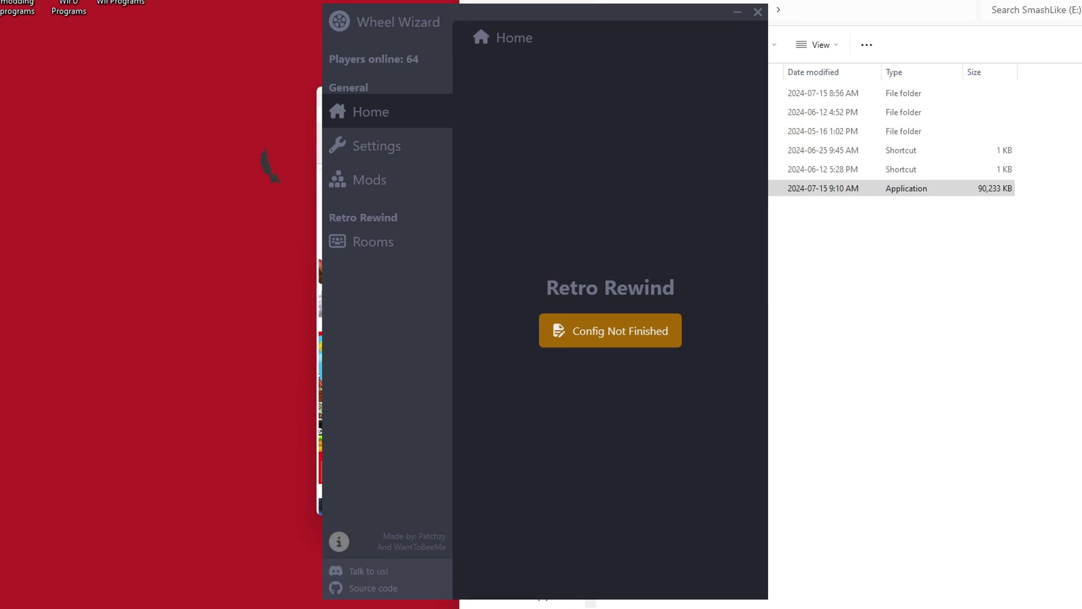
# Step: Search Windows for "virus" and open the Virus & threat protection settings
pyautogui.press('super')
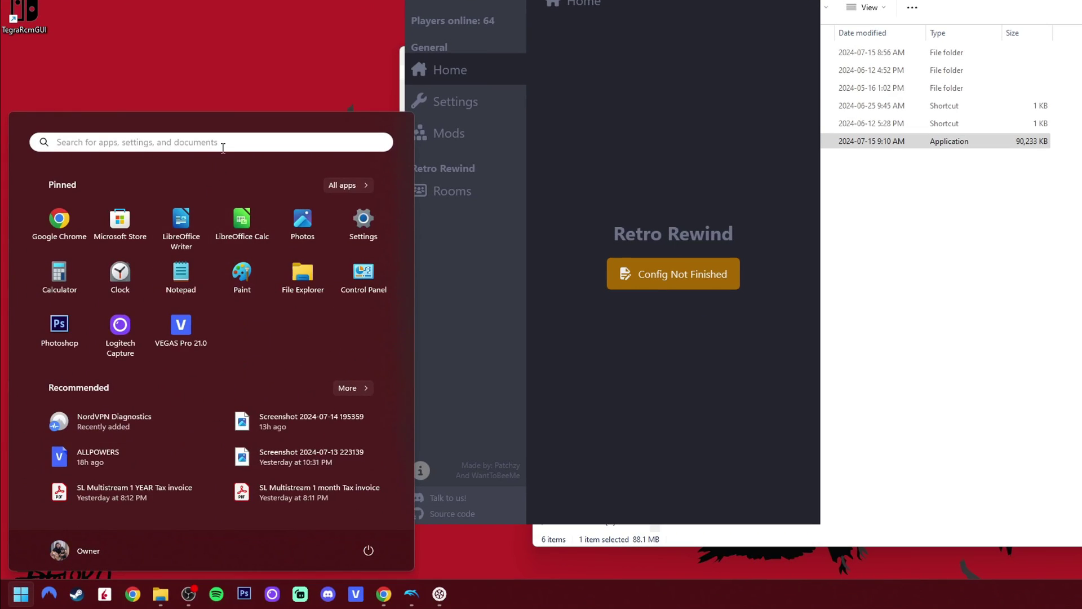
pyautogui.click(224, 148)
pyautogui.write('virus')
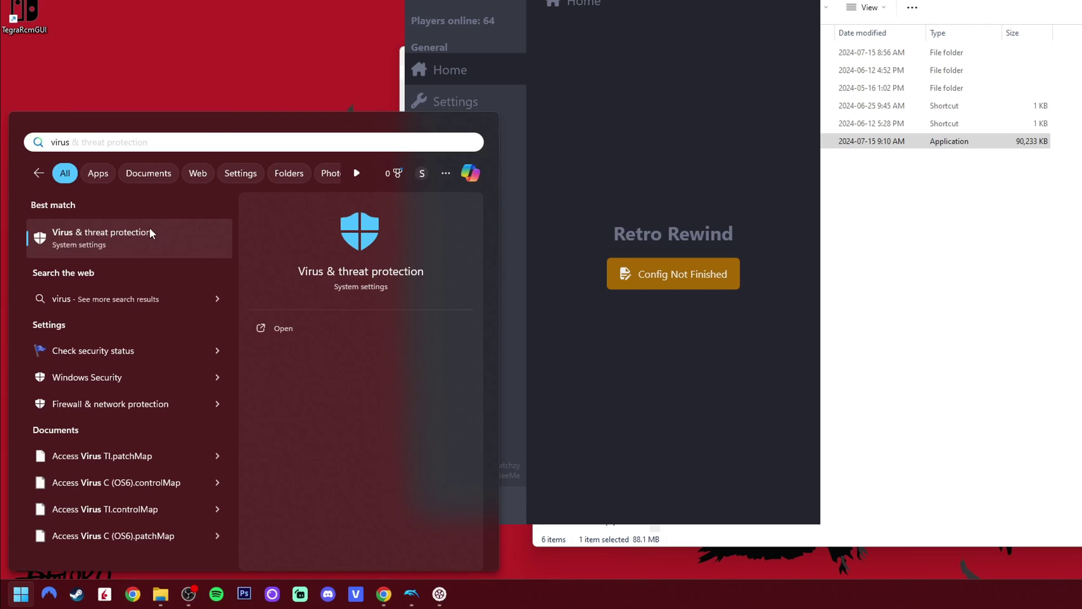
pyautogui.click(147, 238)
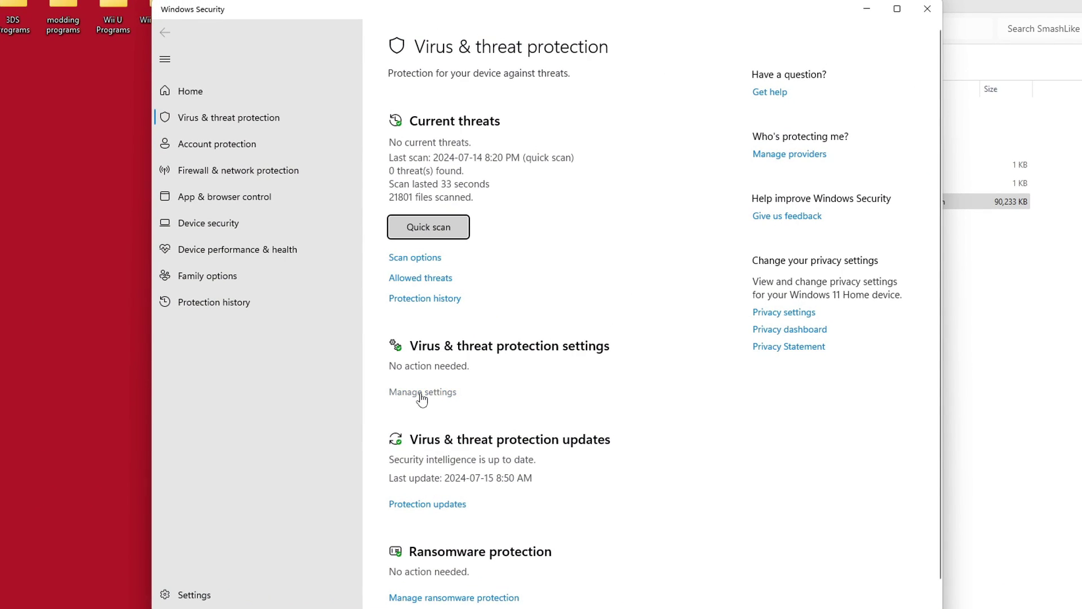
# Step: Add WheelWizard.exe on the SmashLike (E:) drive as a file exclusion for Microsoft Defender Antivirus, and close Windows Security
pyautogui.click(443, 399)
pyautogui.scroll(-6, 596, 310)
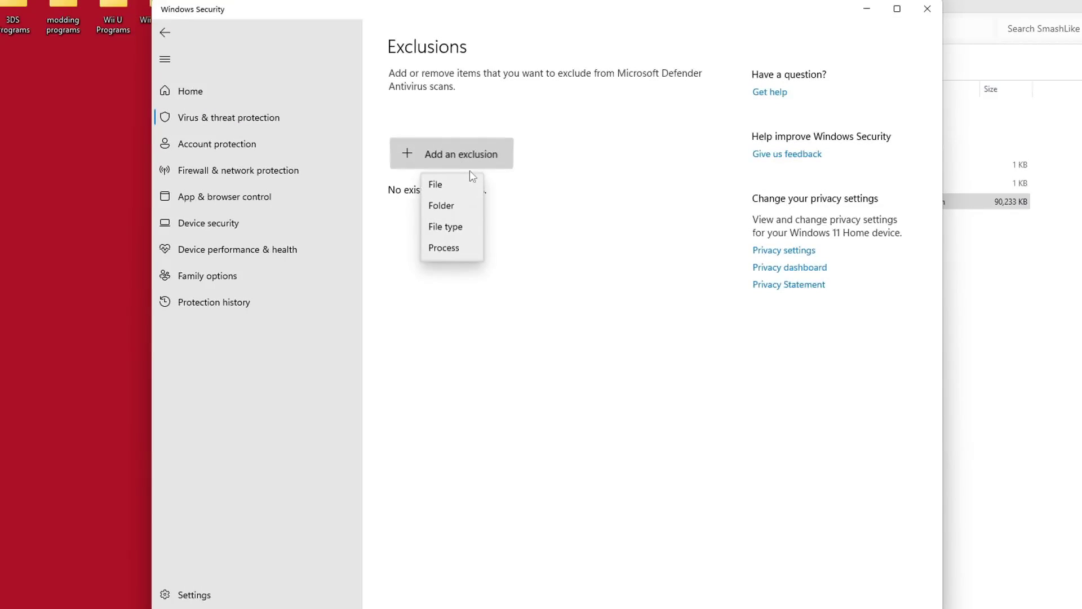
pyautogui.click(448, 191)
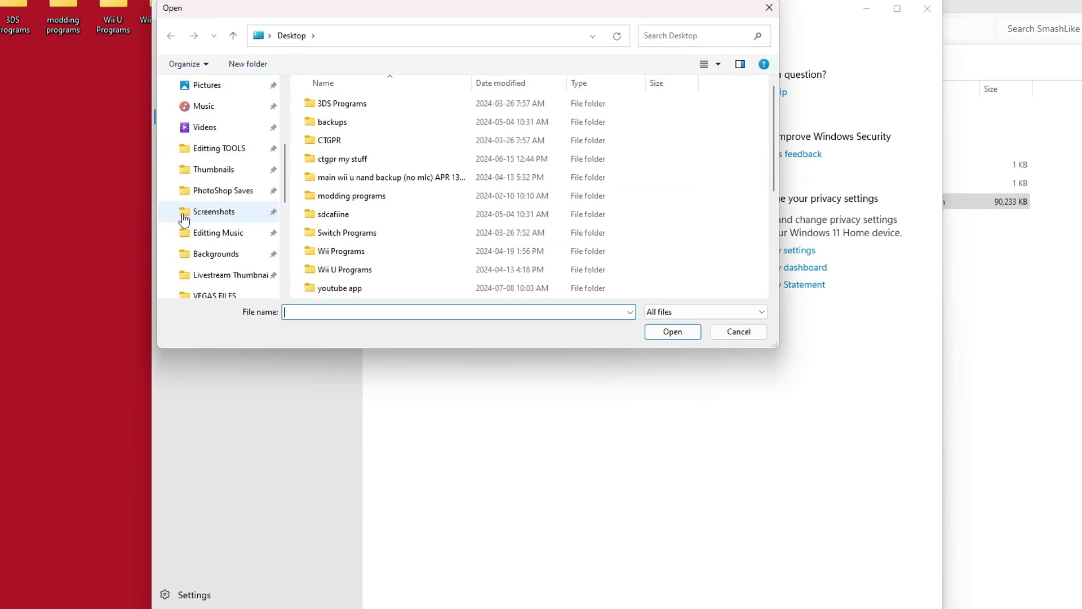
pyautogui.scroll(-5, 218, 211)
pyautogui.click(239, 171)
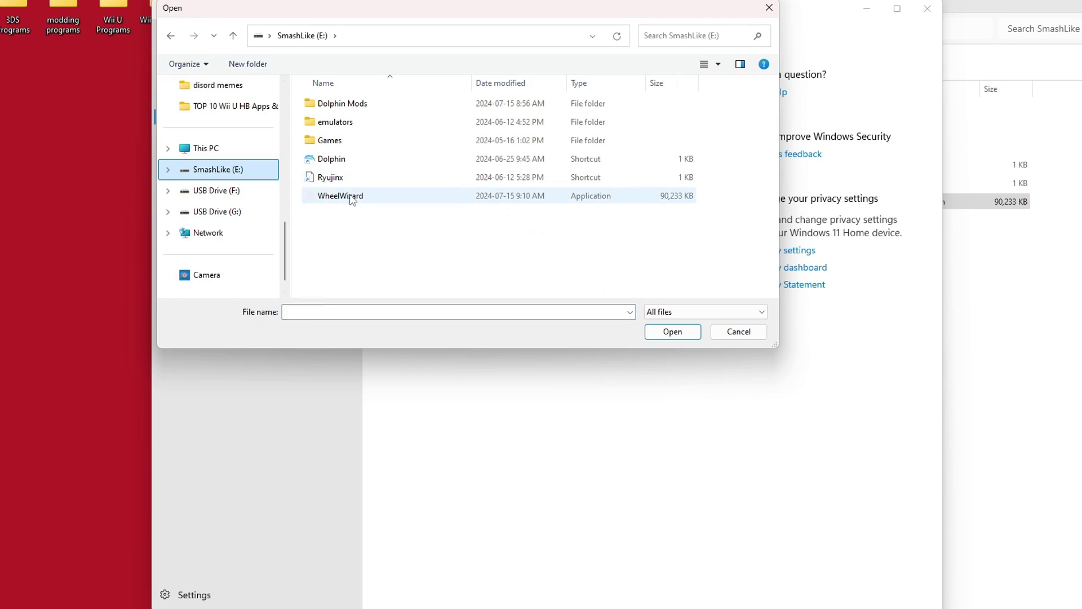
pyautogui.click(350, 198)
pyautogui.click(682, 333)
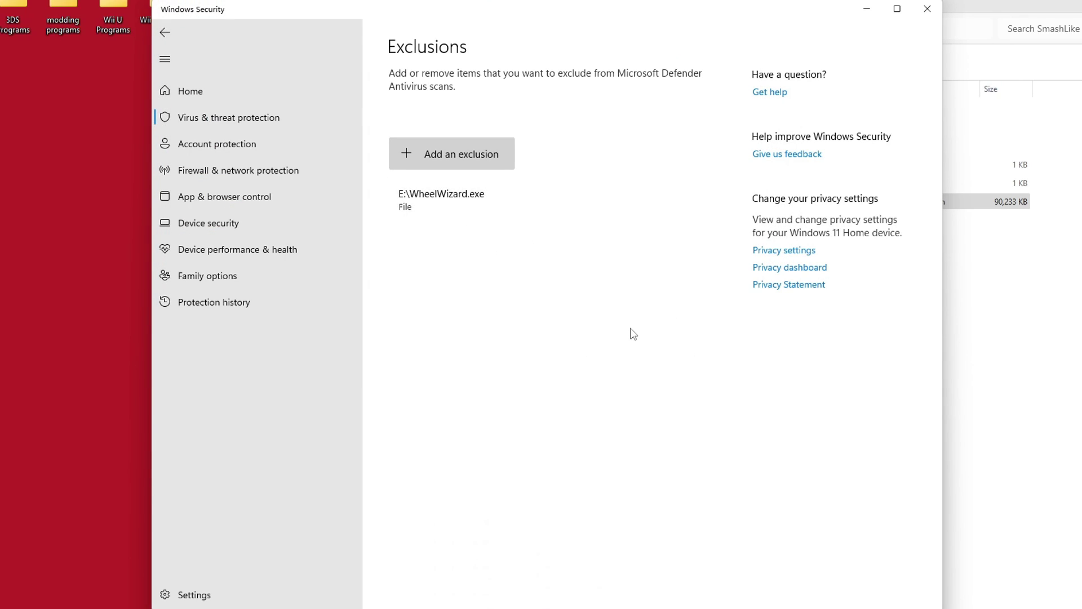
pyautogui.click(927, 8)
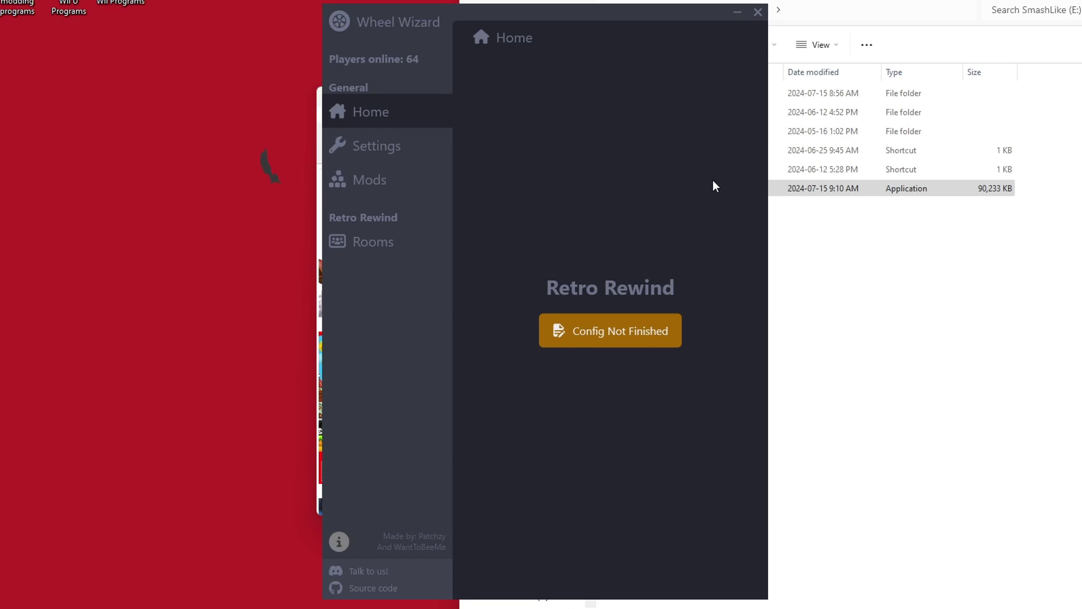
# Step: In Wheel Wizard's unfinished configuration, set the Dolphin Emulator executable using the Dolphin shortcut on the SmashLike (E:) drive
pyautogui.click(620, 338)
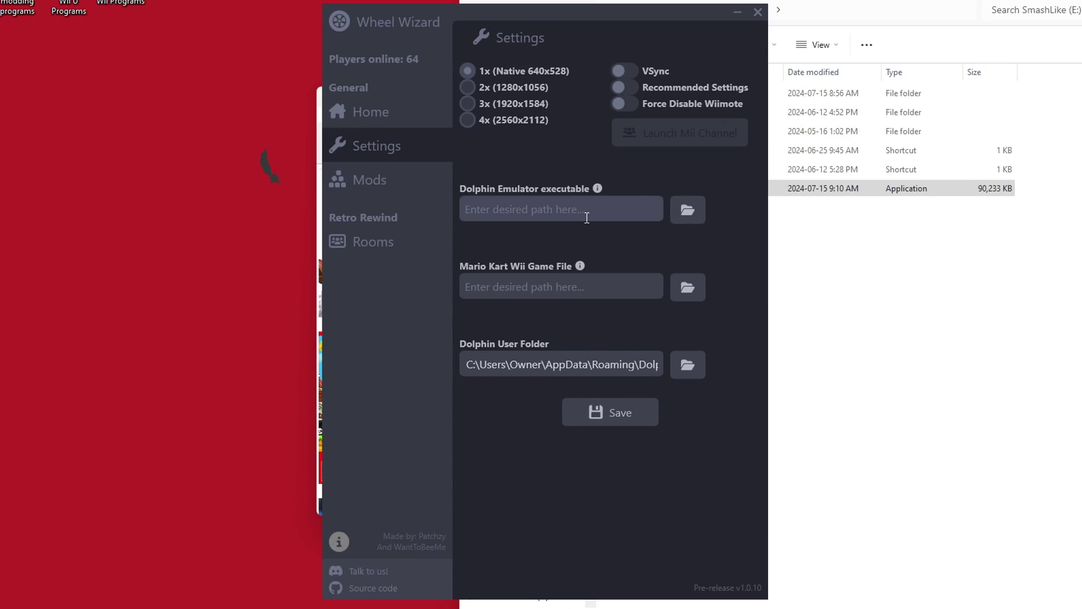
pyautogui.click(690, 214)
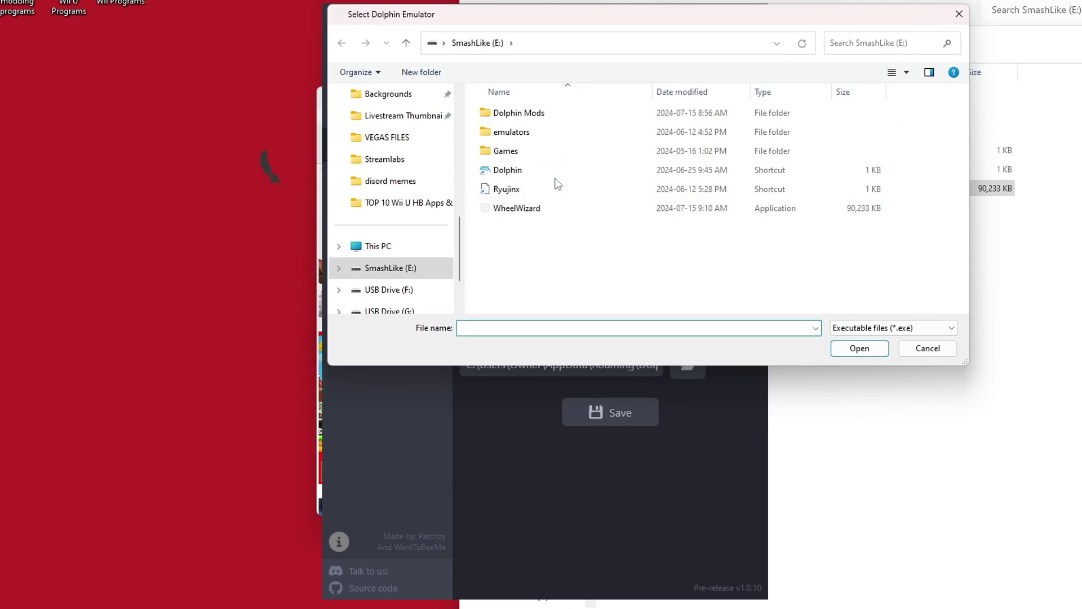
pyautogui.click(526, 169)
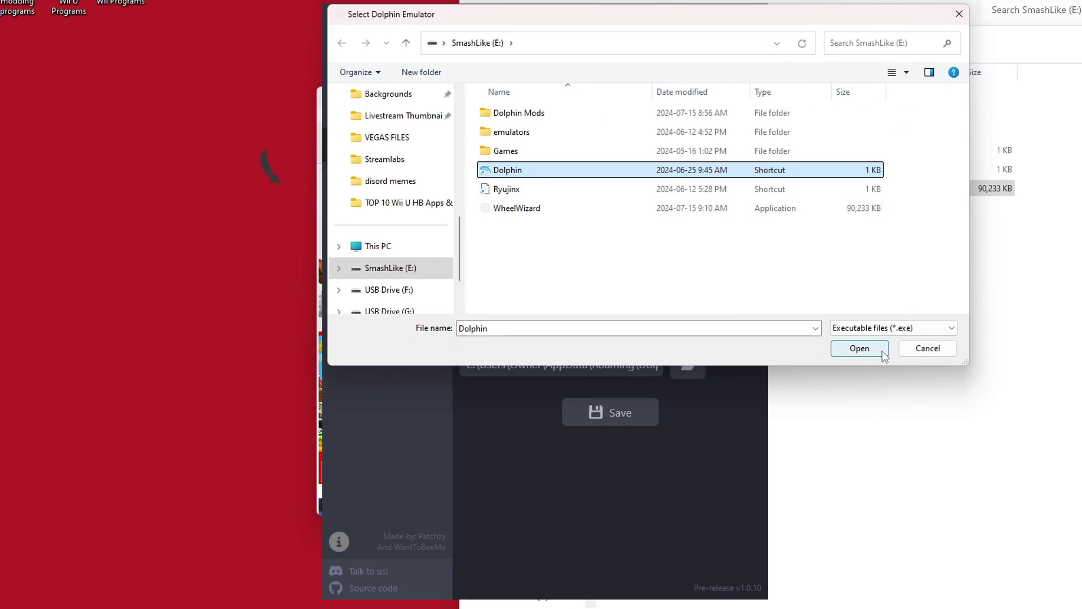
pyautogui.click(876, 349)
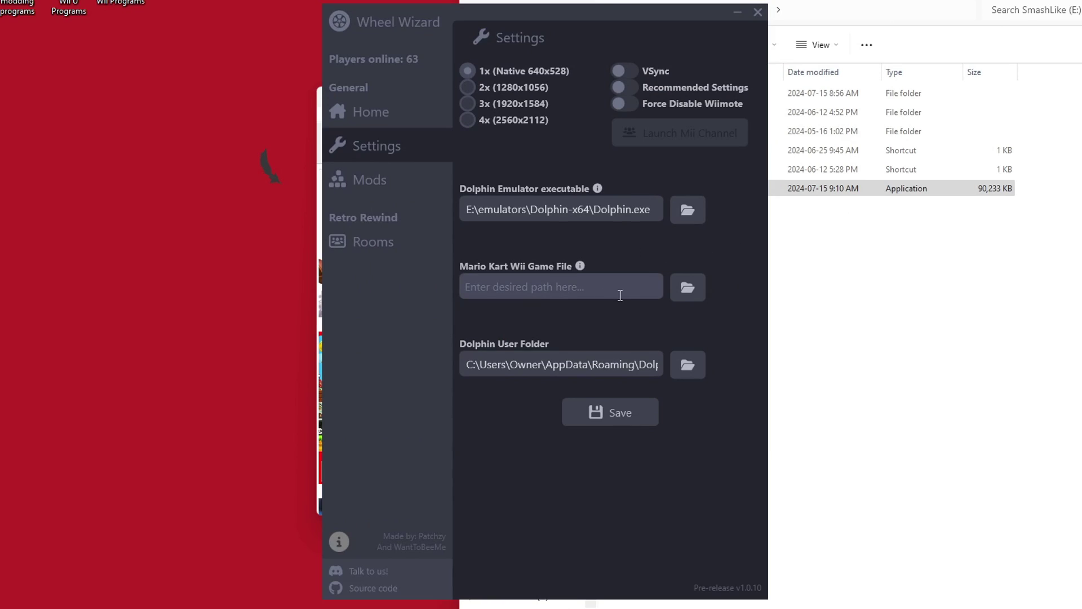
# Step: Set the Mario Kart Wii game file to Mario Kart Wii.wbfs from the Games\Wii & Gamecube folder on the E: drive
pyautogui.click(688, 290)
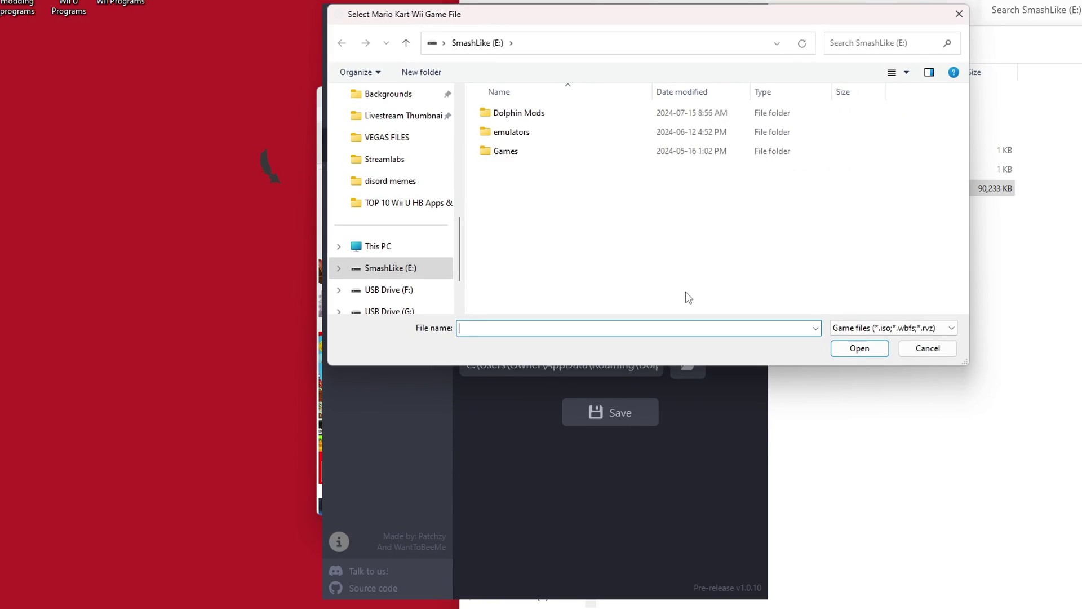
pyautogui.doubleClick(526, 151)
pyautogui.doubleClick(533, 173)
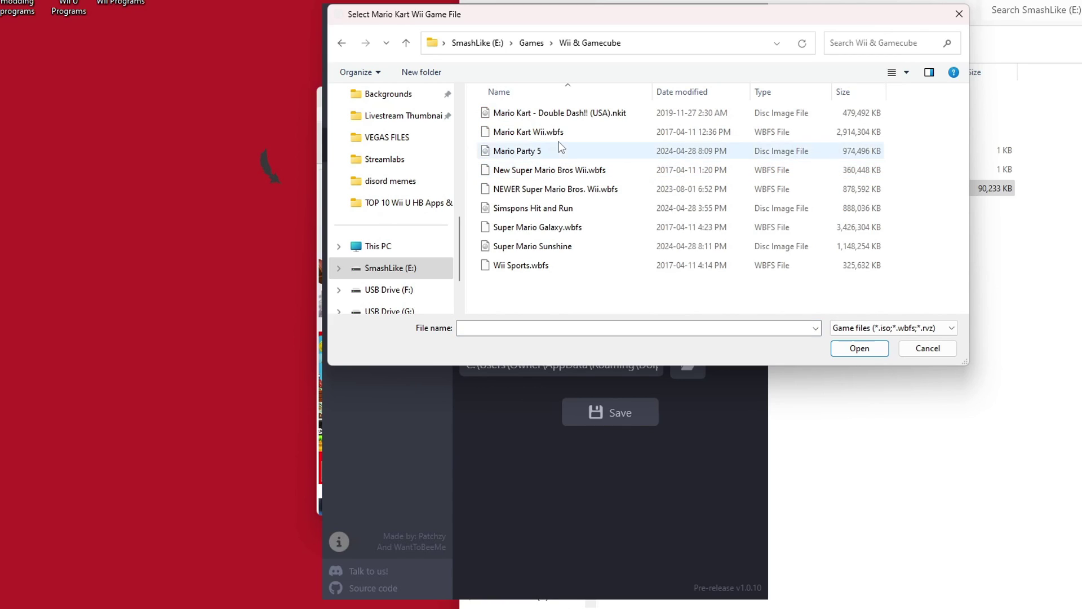
pyautogui.click(545, 135)
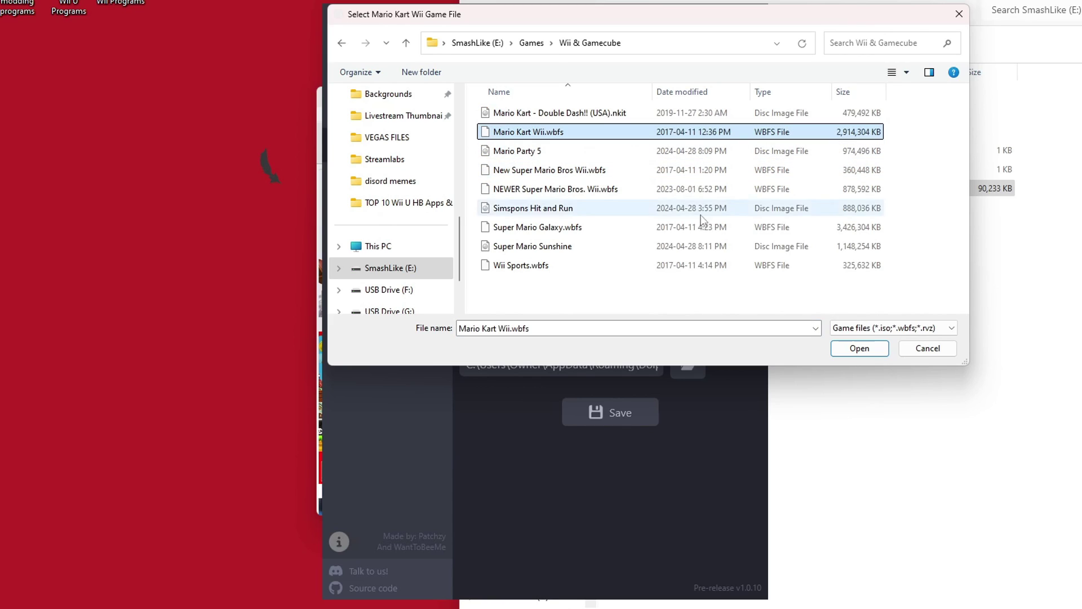
pyautogui.click(862, 350)
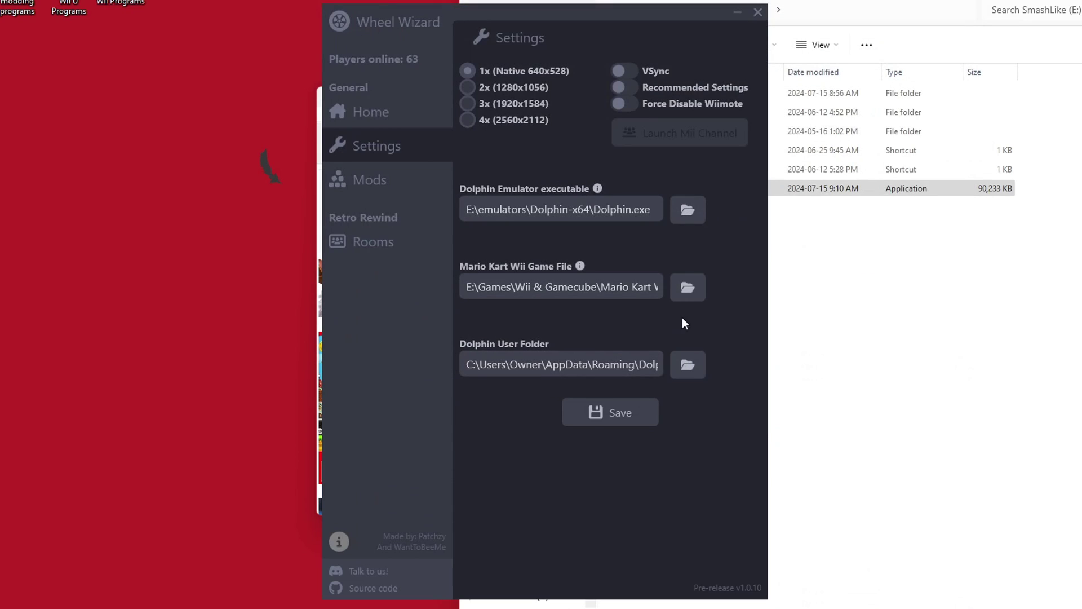
# Step: Save the Wheel Wizard settings, dismiss the confirmation, and launch the Mii Channel
pyautogui.click(628, 420)
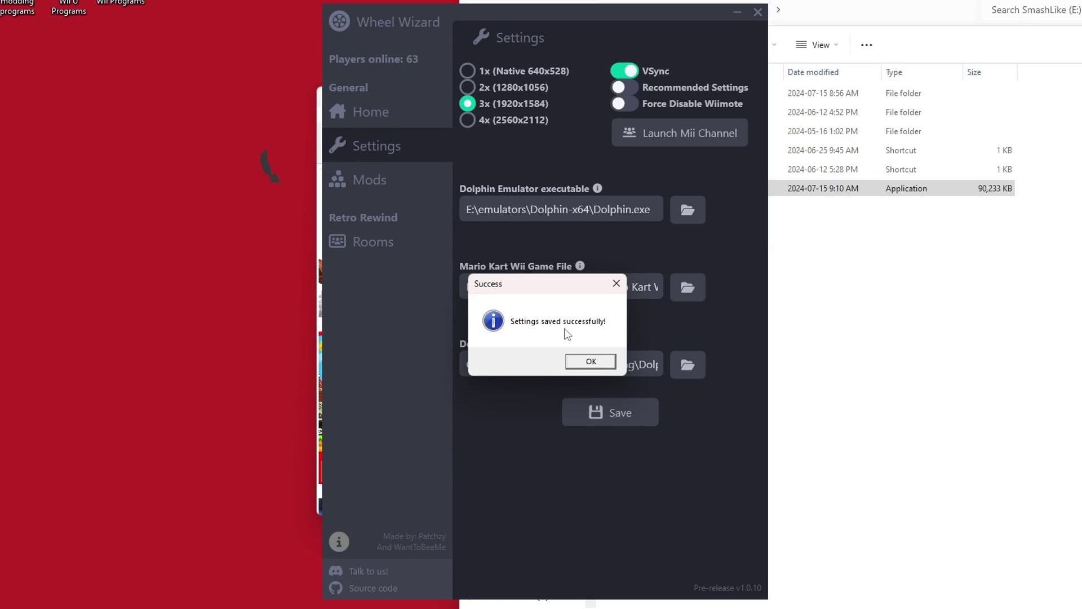
pyautogui.click(592, 361)
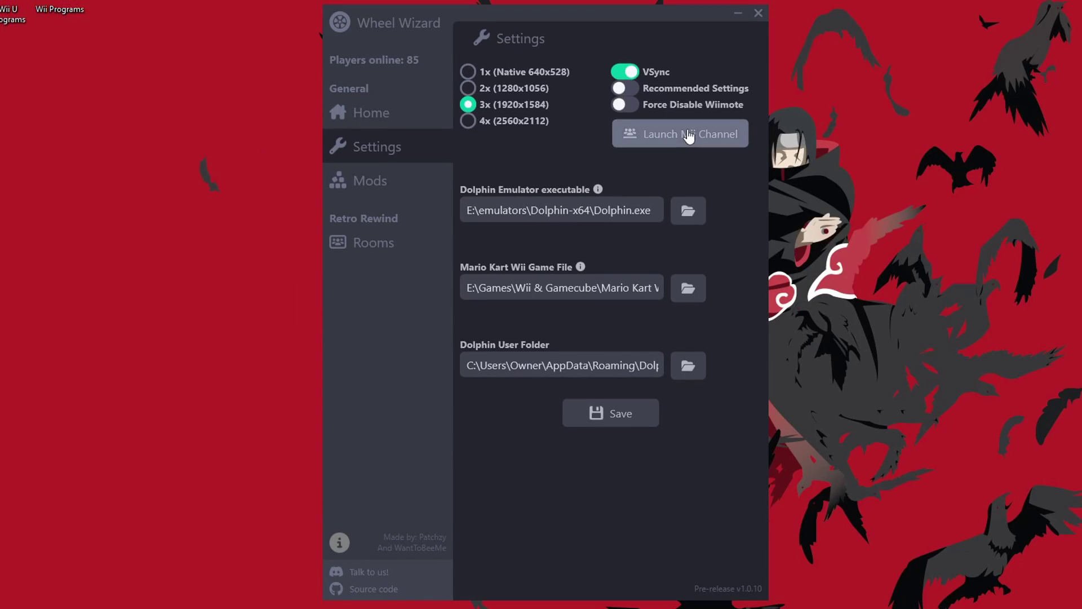
pyautogui.click(689, 131)
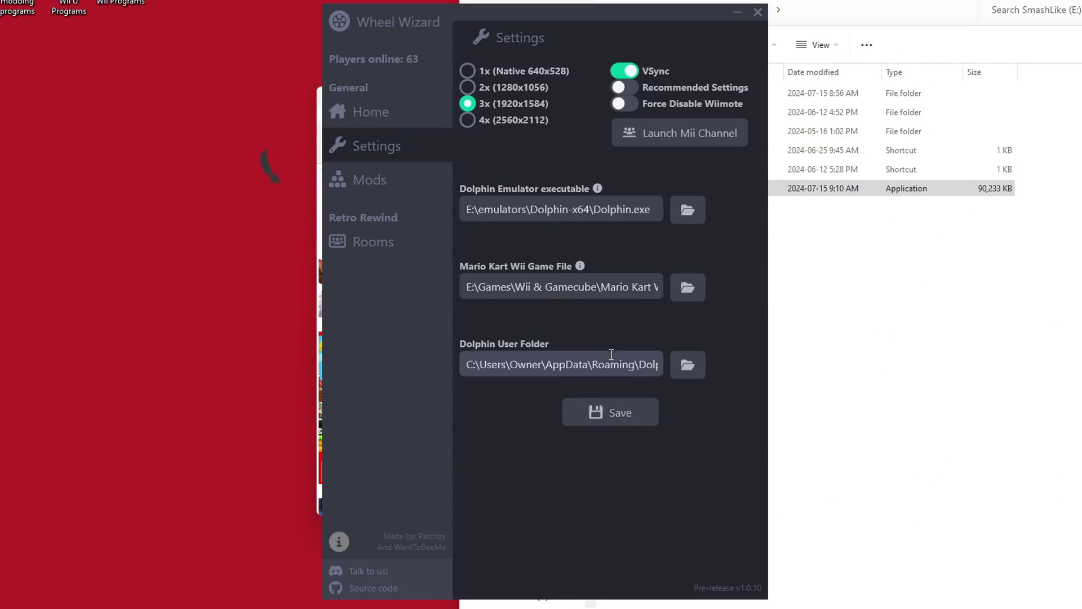
# Step: Install Retro Rewind from Wheel Wizard's Home page and start playing it
pyautogui.click(403, 119)
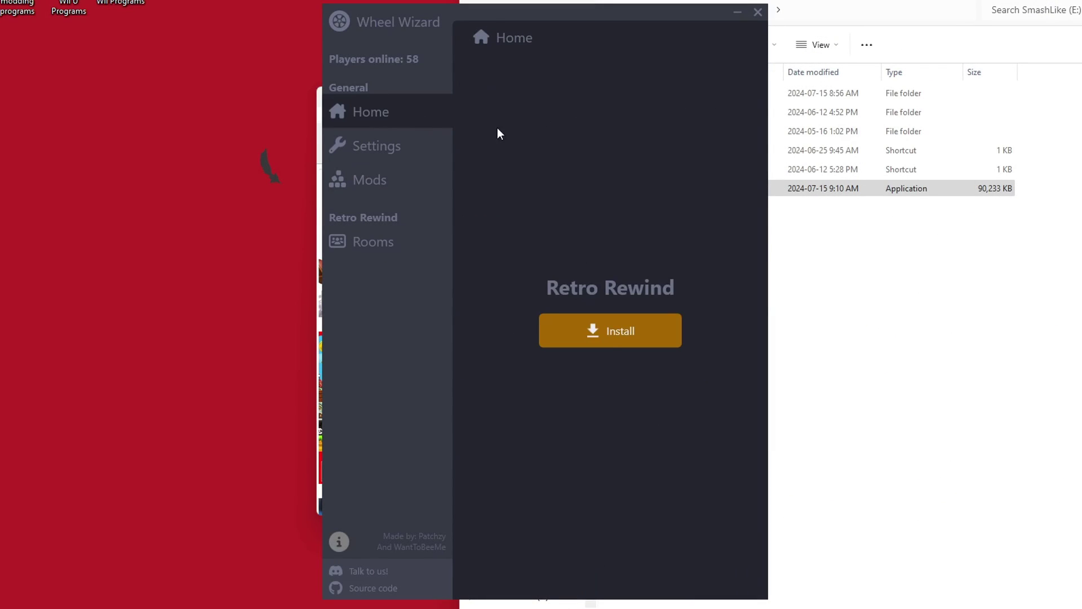
pyautogui.click(612, 339)
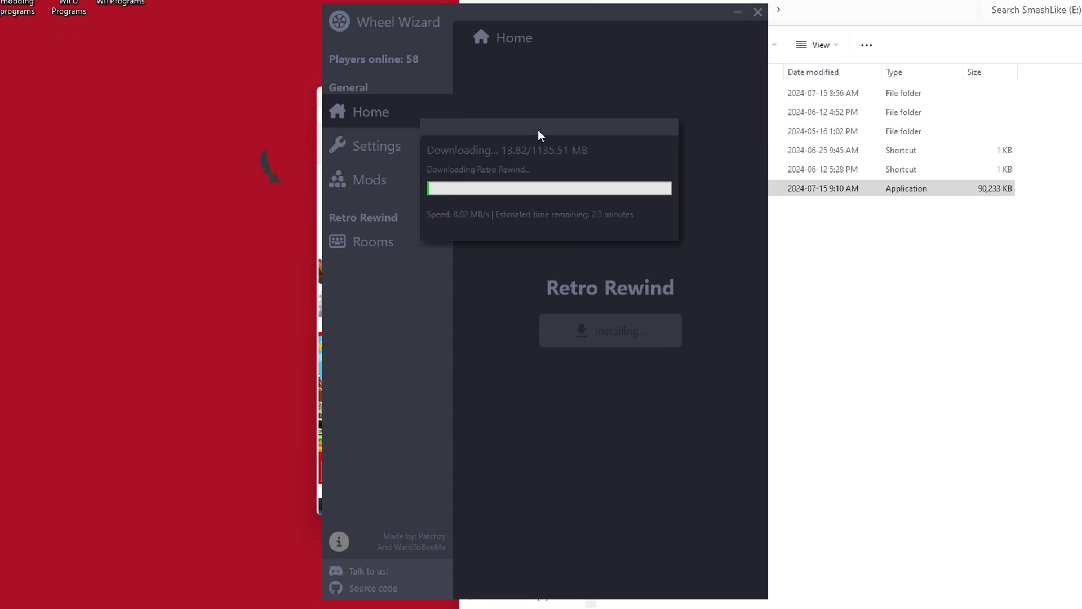
pyautogui.moveTo(590, 141); pyautogui.dragTo(594, 132)
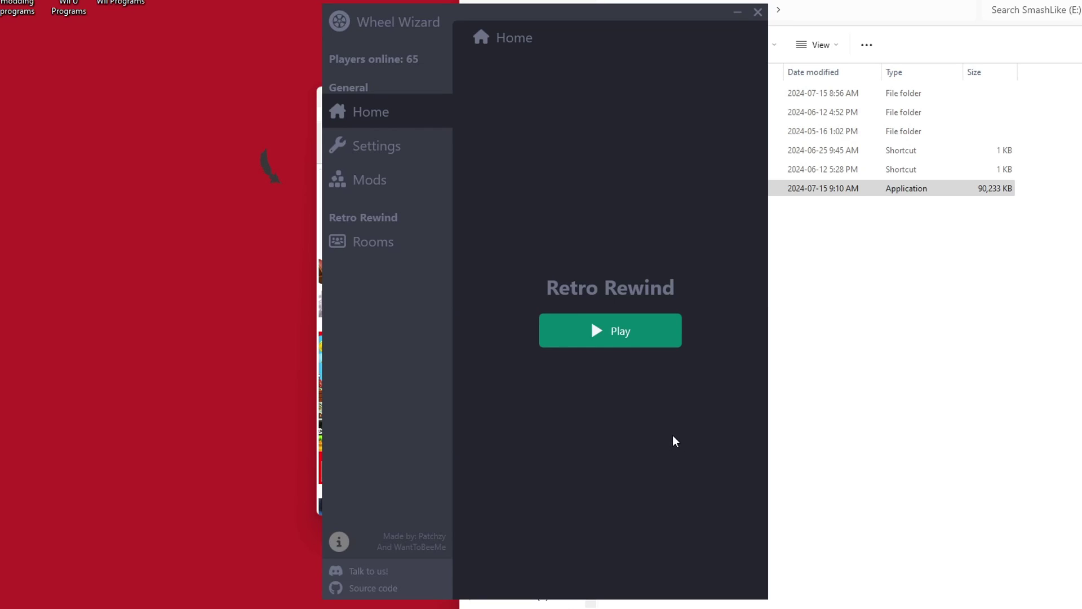
pyautogui.click(619, 329)
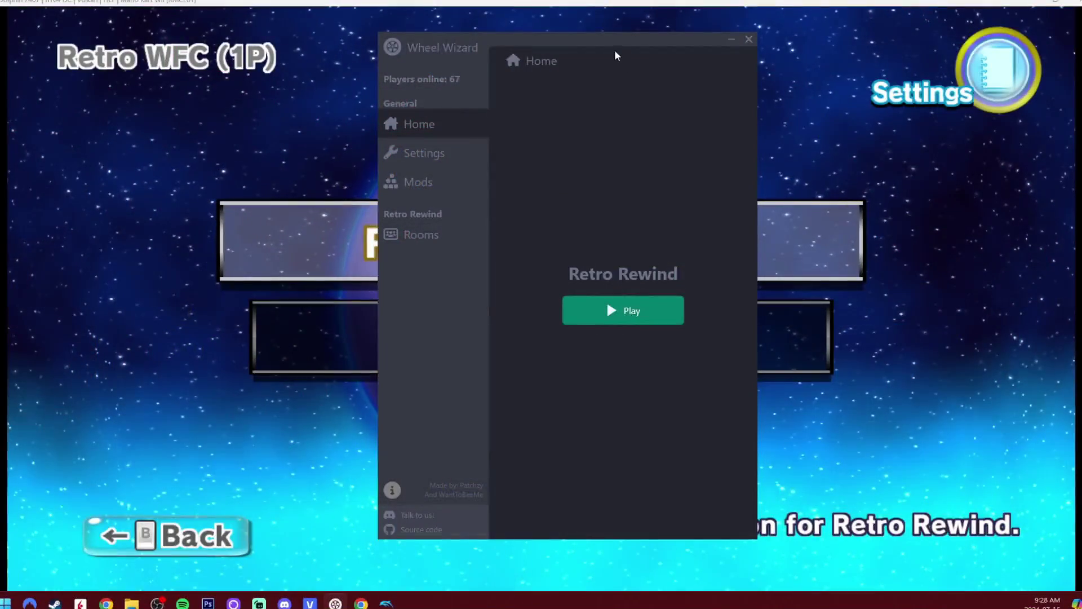
# Step: View the online Retro Rewind rooms in Wheel Wizard, and minimize the launcher to return to the game
pyautogui.moveTo(616, 56); pyautogui.dragTo(645, 50)
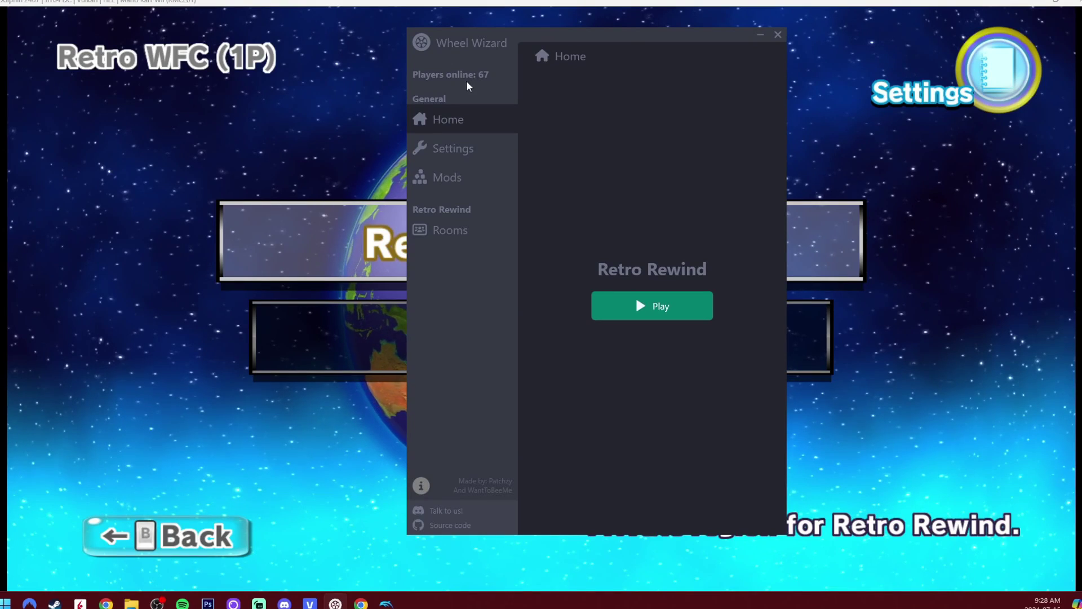
pyautogui.click(453, 231)
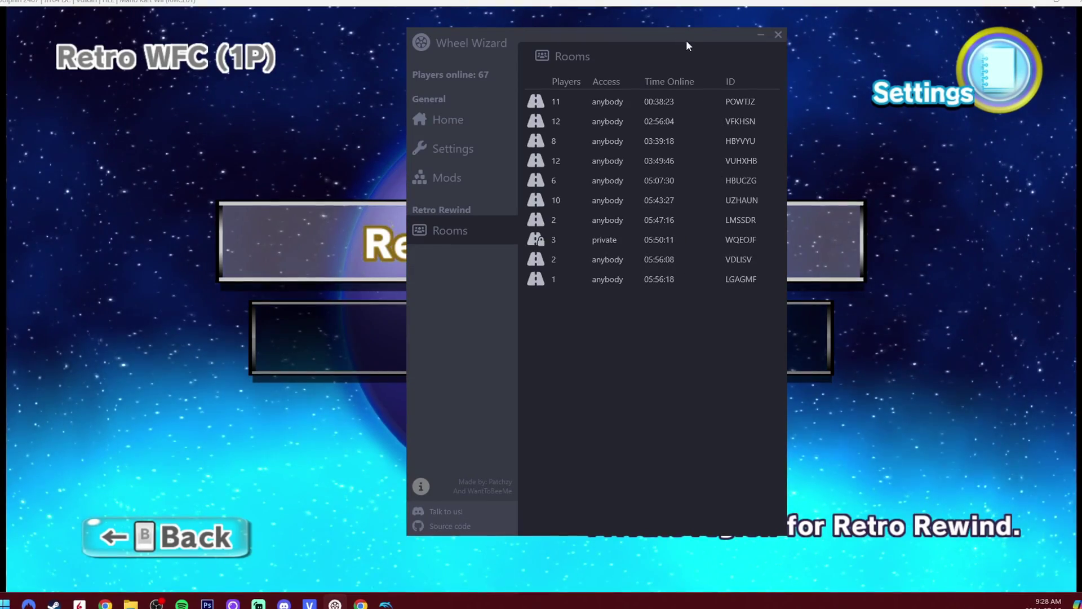
pyautogui.click(757, 34)
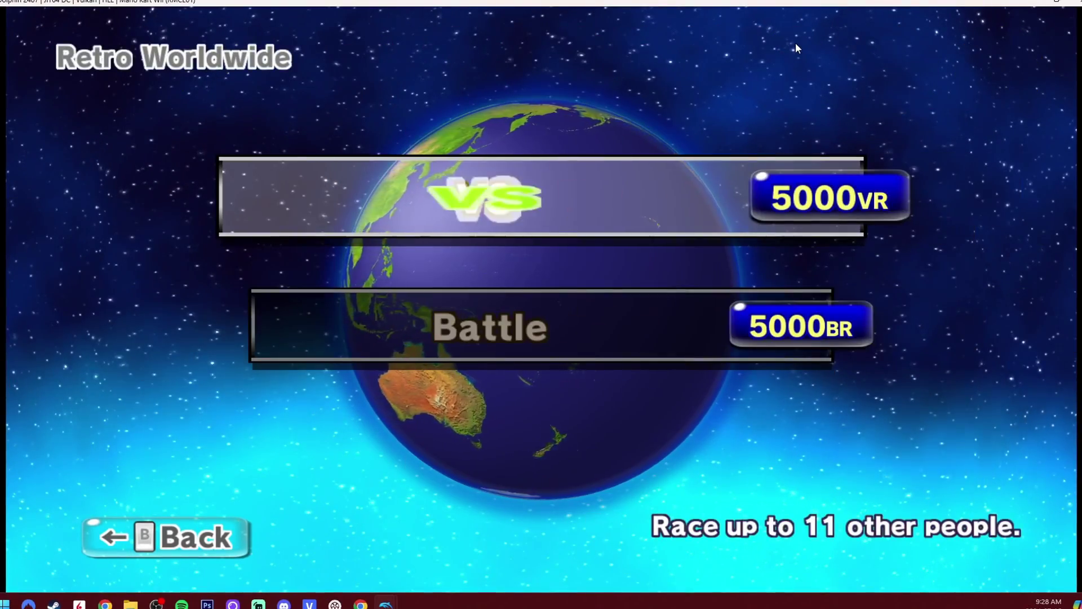
# Step: Start an online VS match in Retro Worldwide with the Retro Rewind mode
pyautogui.press('Return')
pyautogui.press('Return')
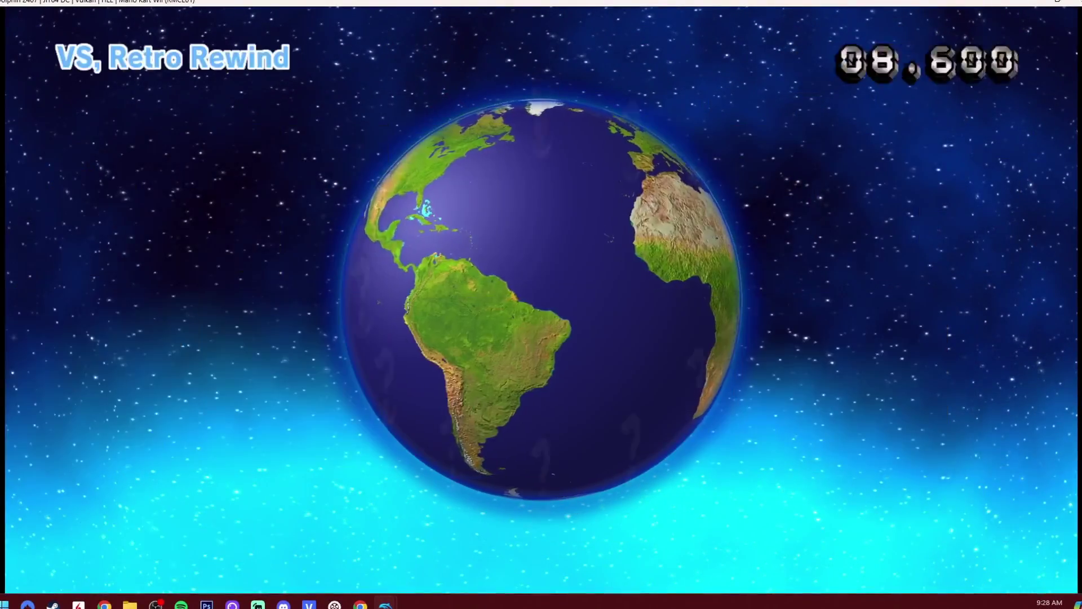